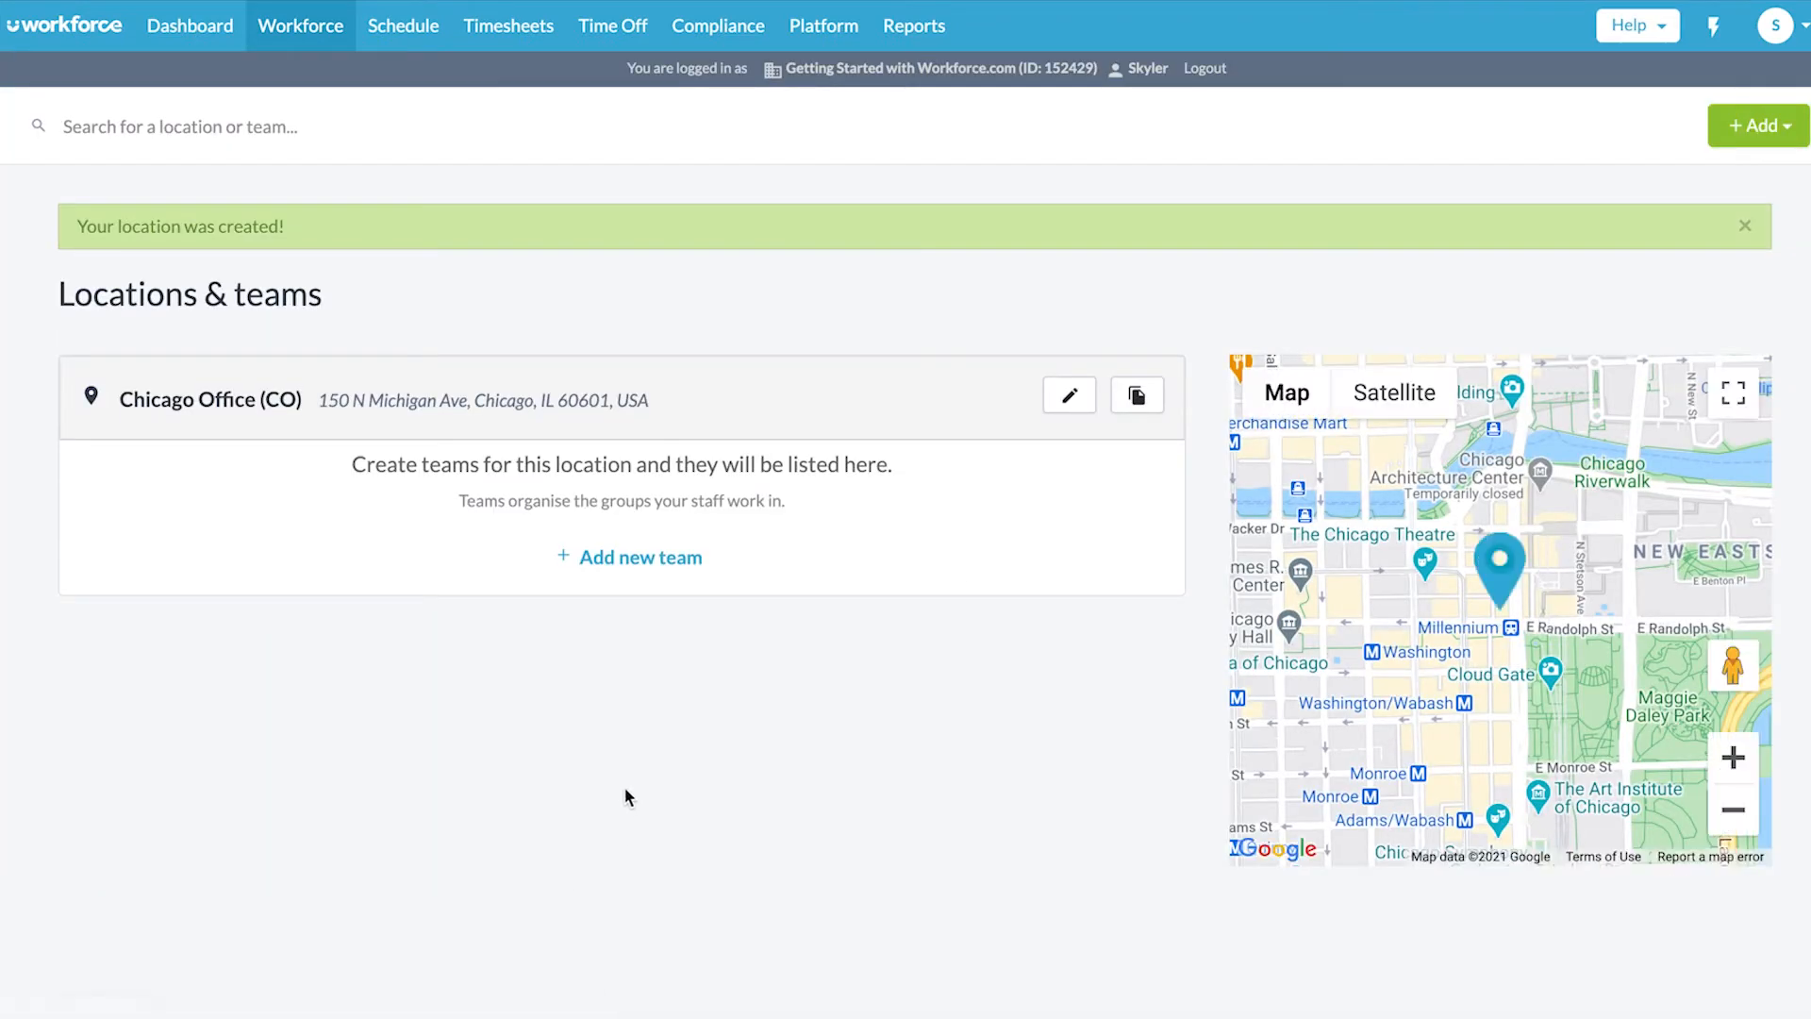
# - Begin adding a team to the new Chicago Office (CO) location
pyautogui.click(681, 565)
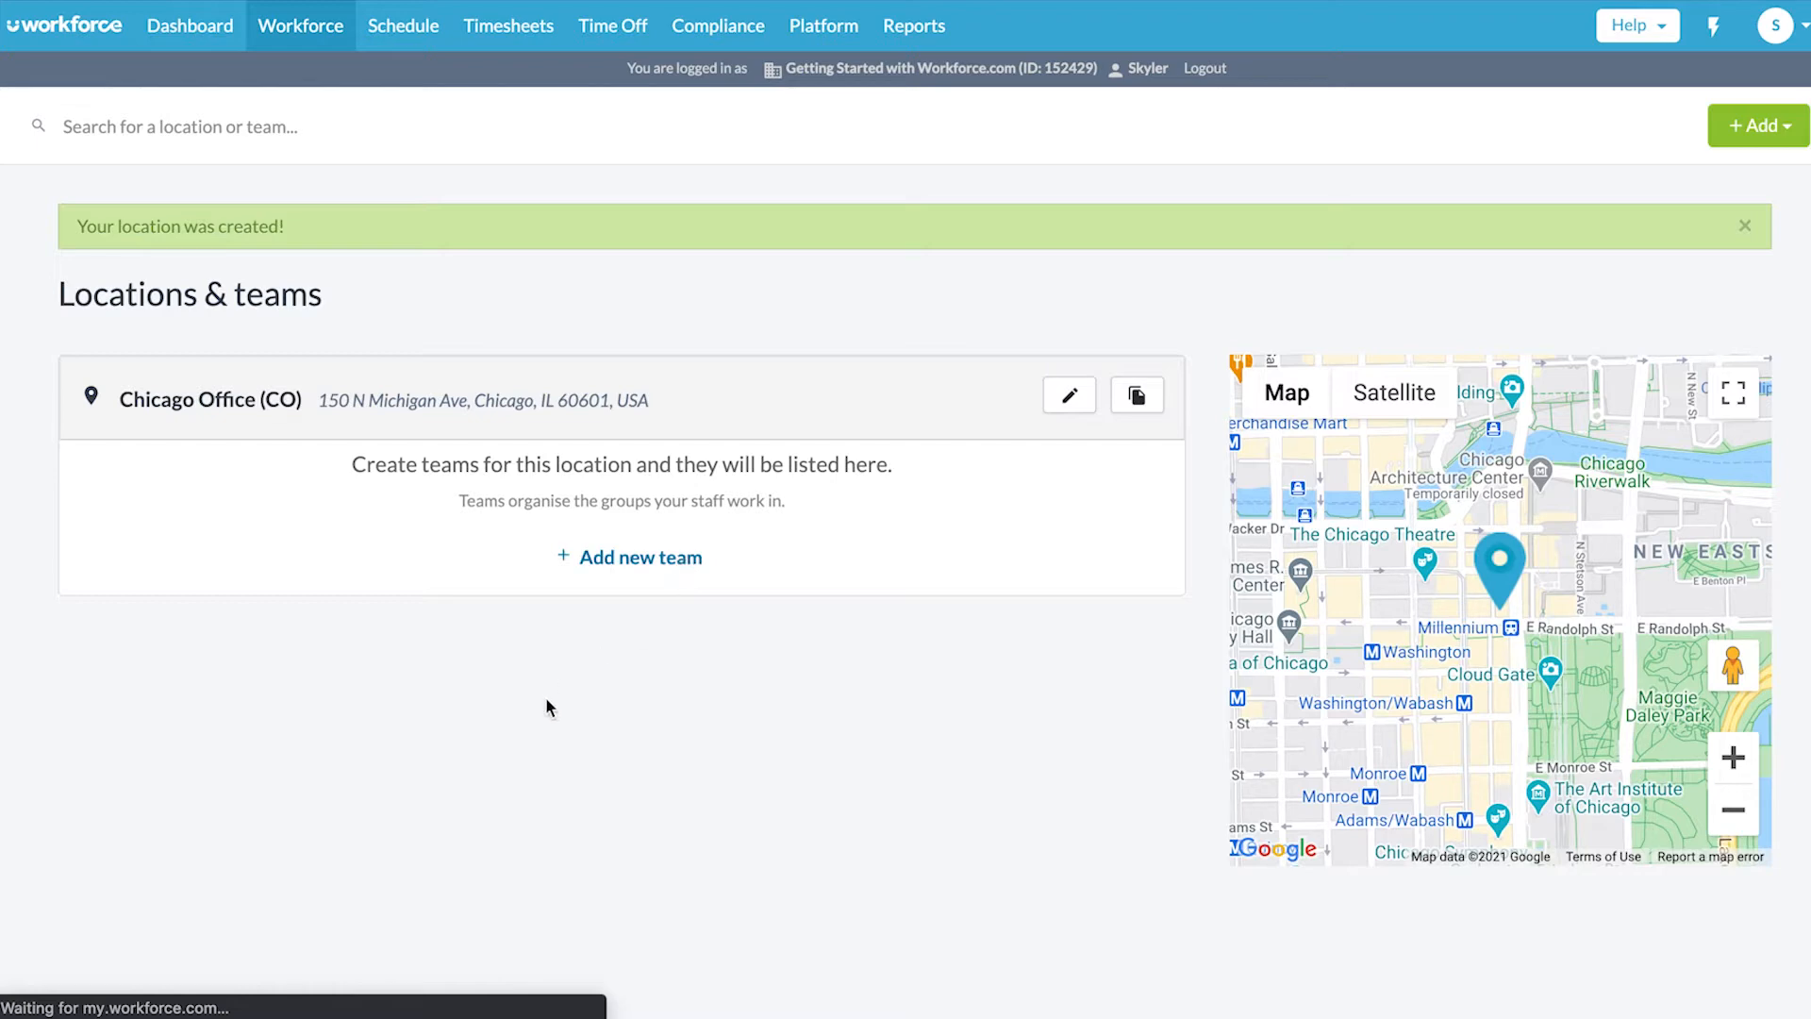
# - Create the Onboarding and Sales teams under Chicago Office (CO)
pyautogui.click(279, 467)
pyautogui.write('Onboarding')
pyautogui.press('Return')
pyautogui.click(249, 615)
pyautogui.click(241, 472)
pyautogui.write('Sales')
pyautogui.click(145, 946)
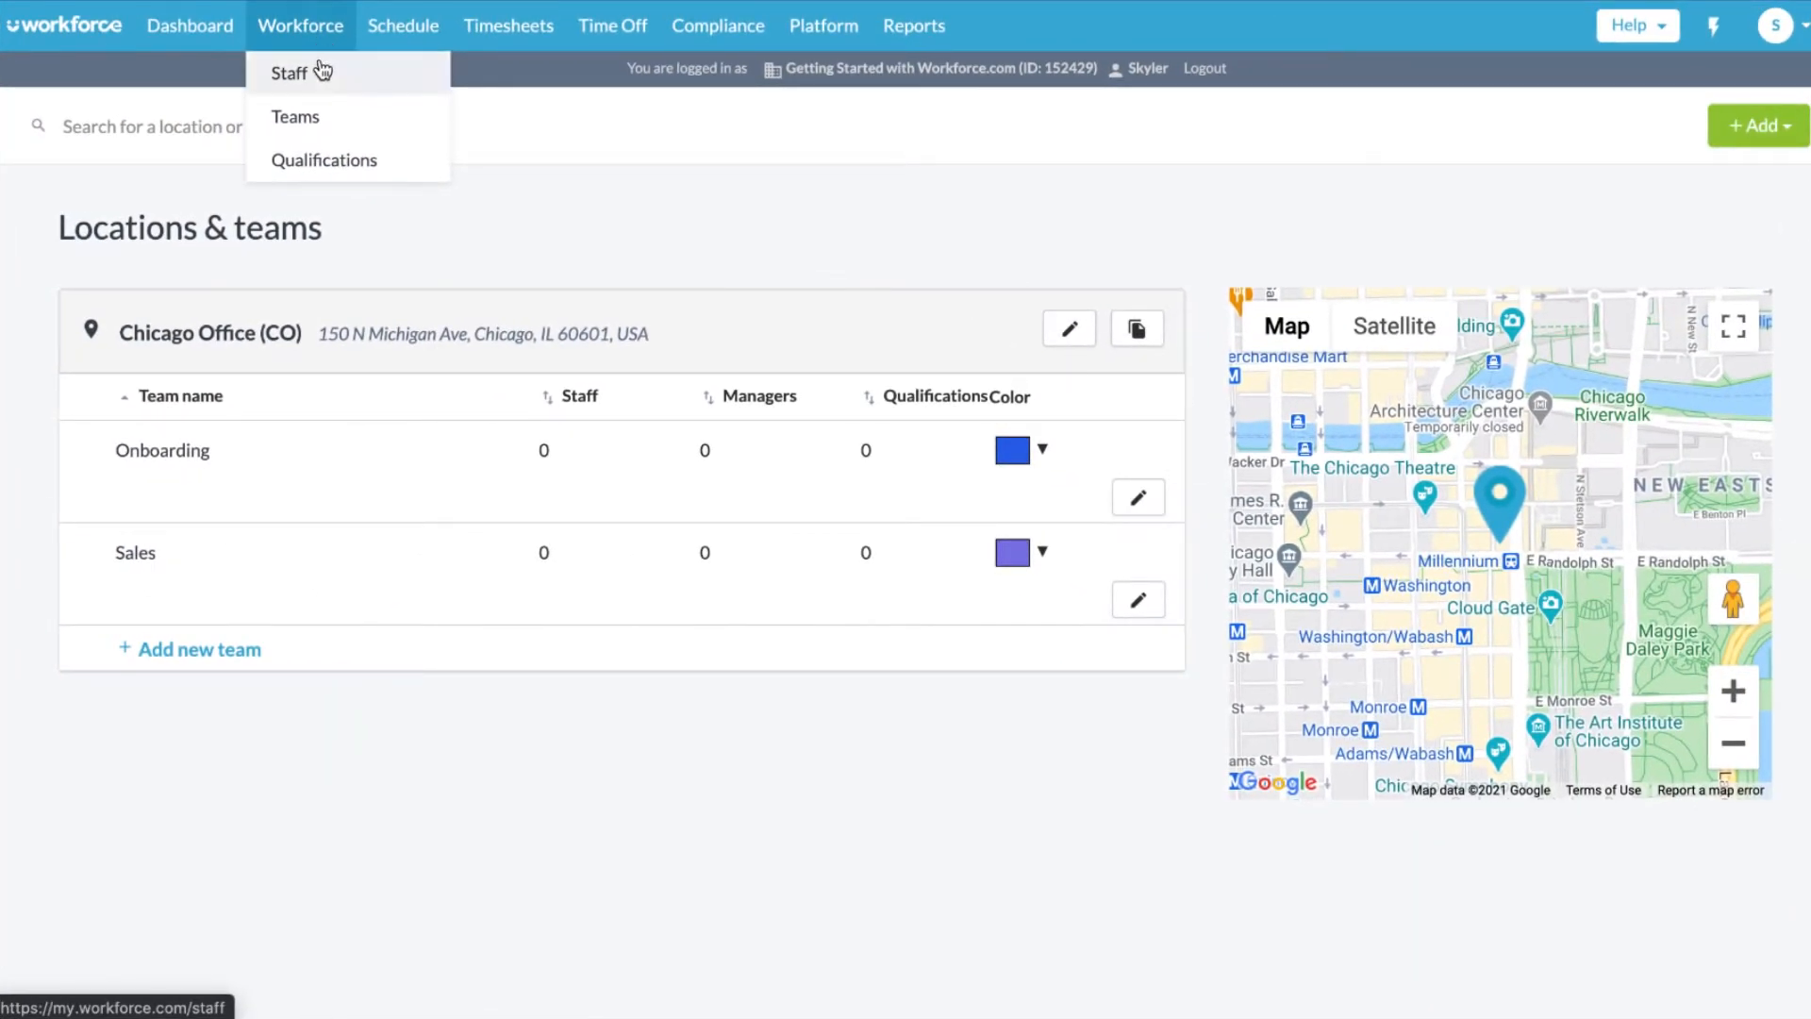
# - Preview the Invite new employee form from Staff, cancel it, and return to the Staff list
pyautogui.click(326, 75)
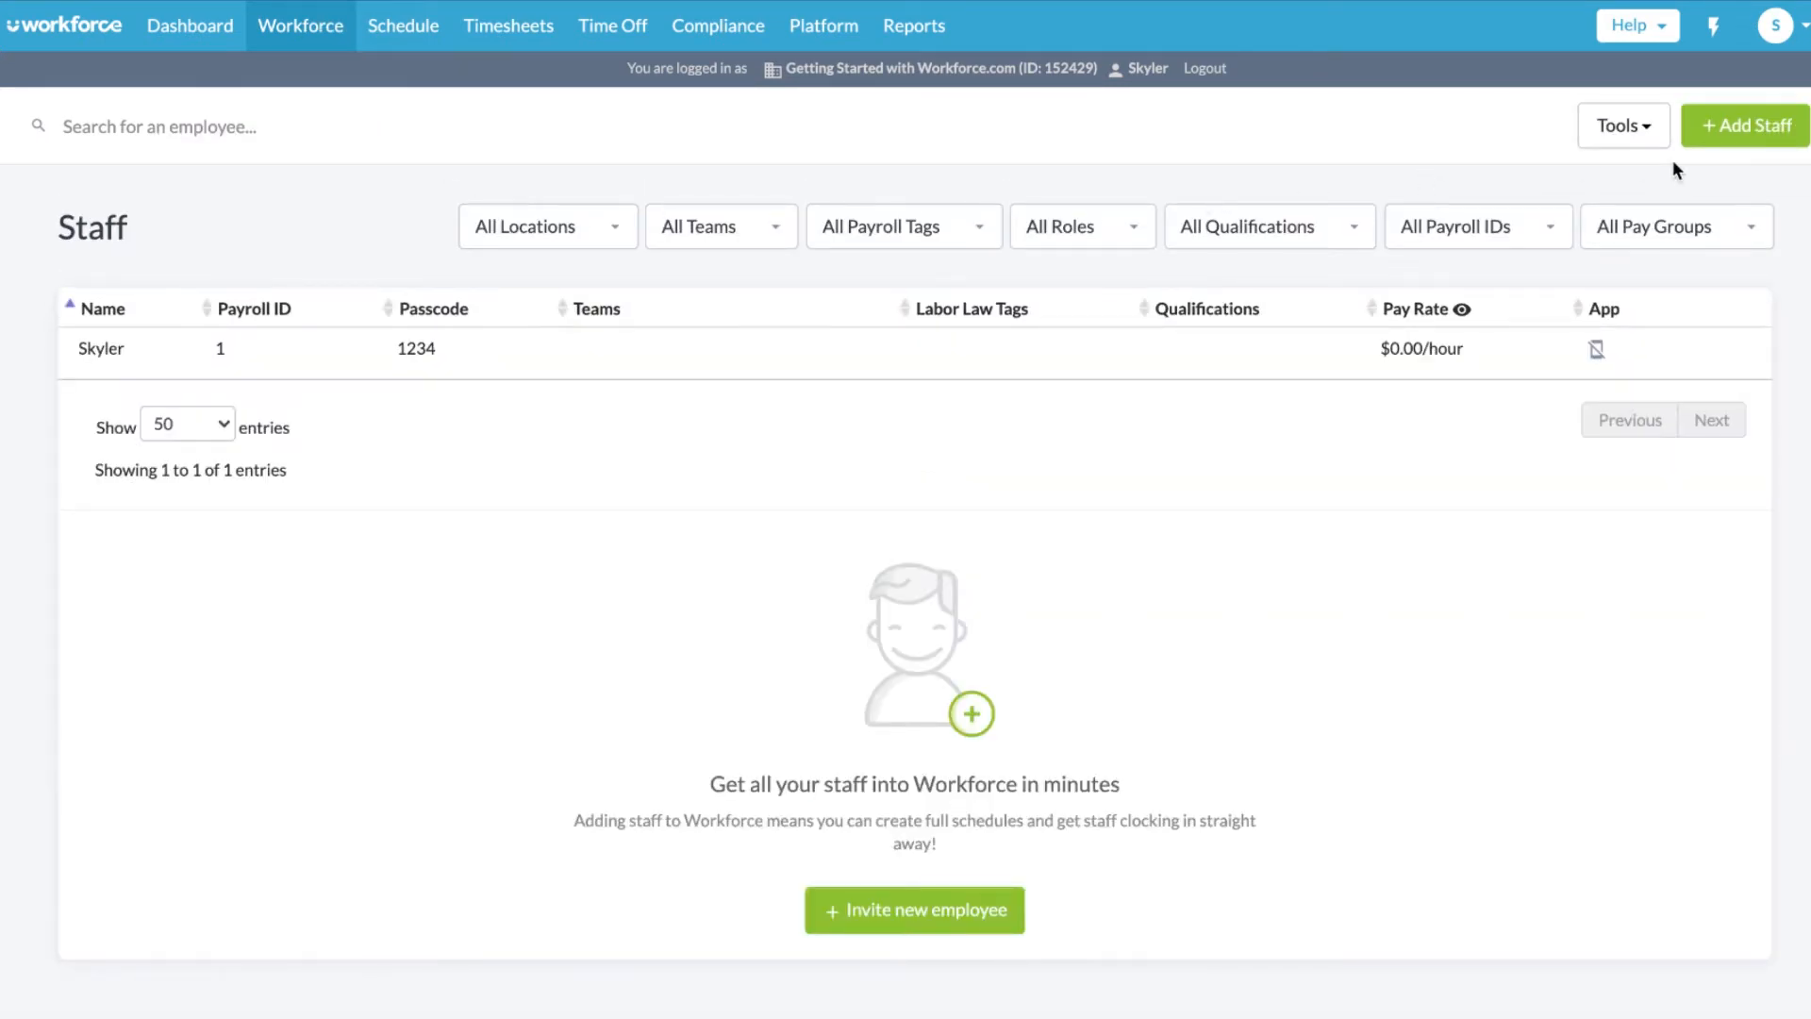
pyautogui.click(1751, 141)
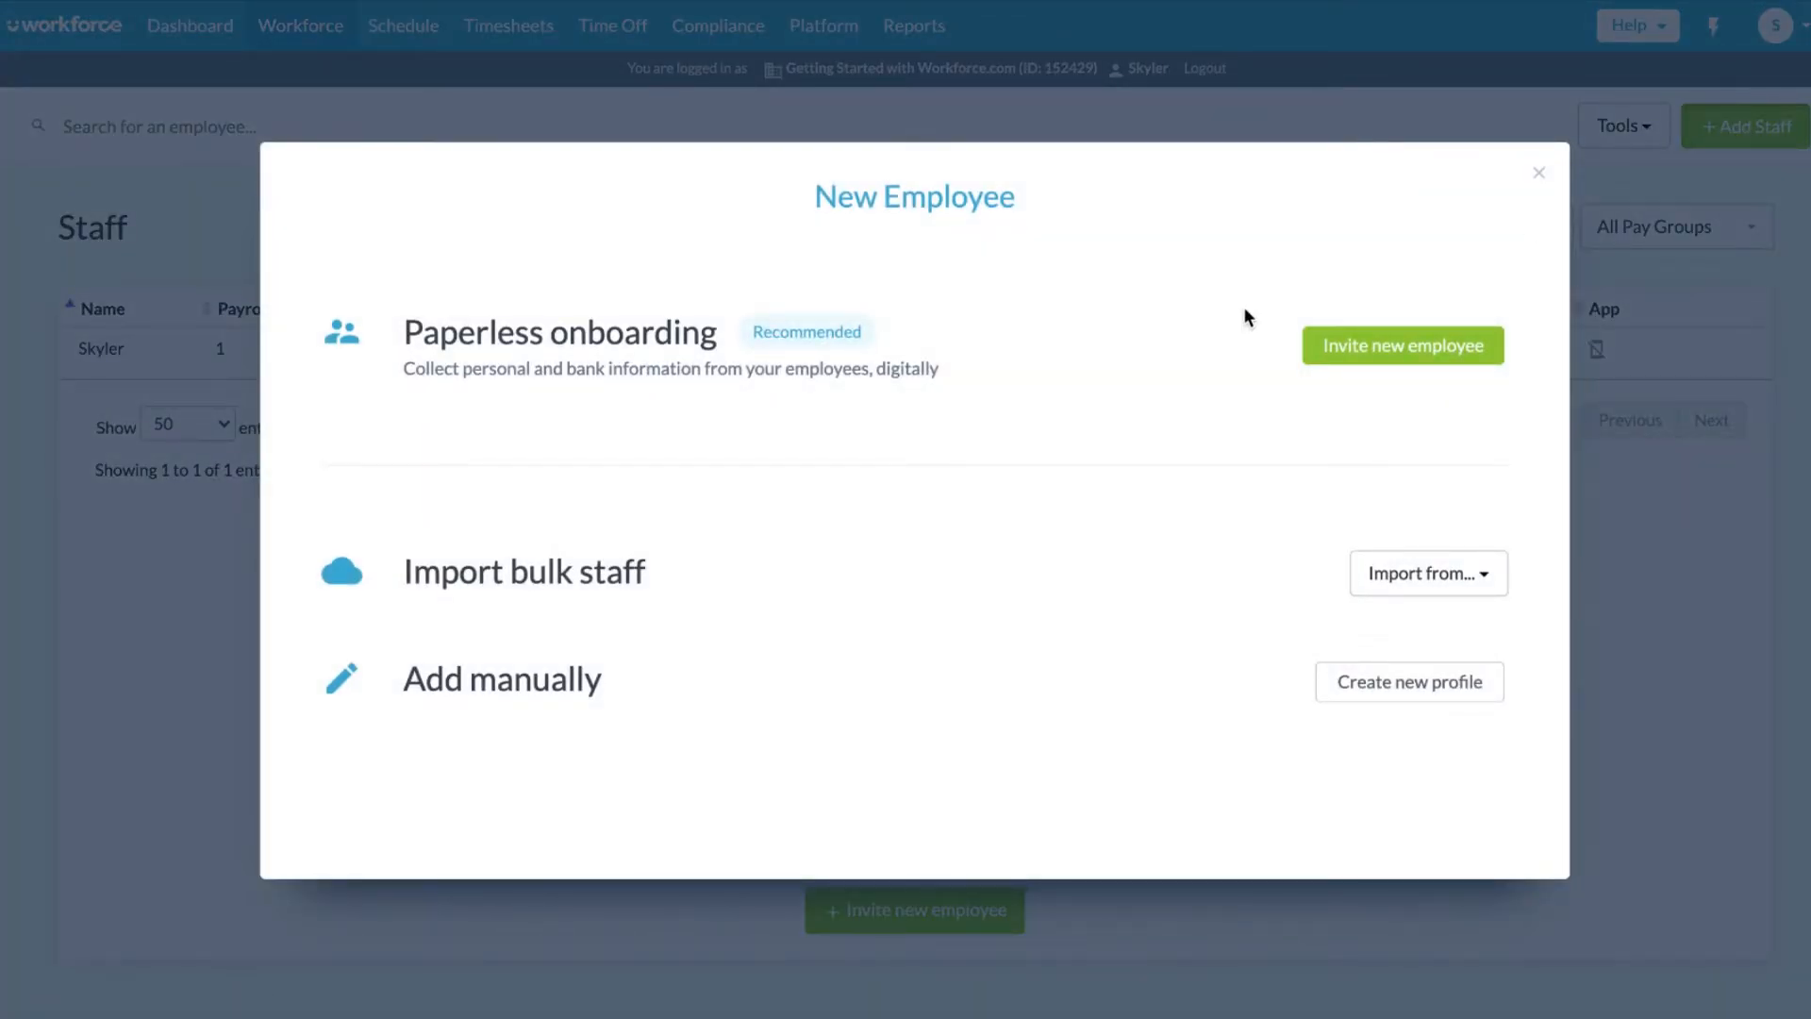
pyautogui.click(1377, 351)
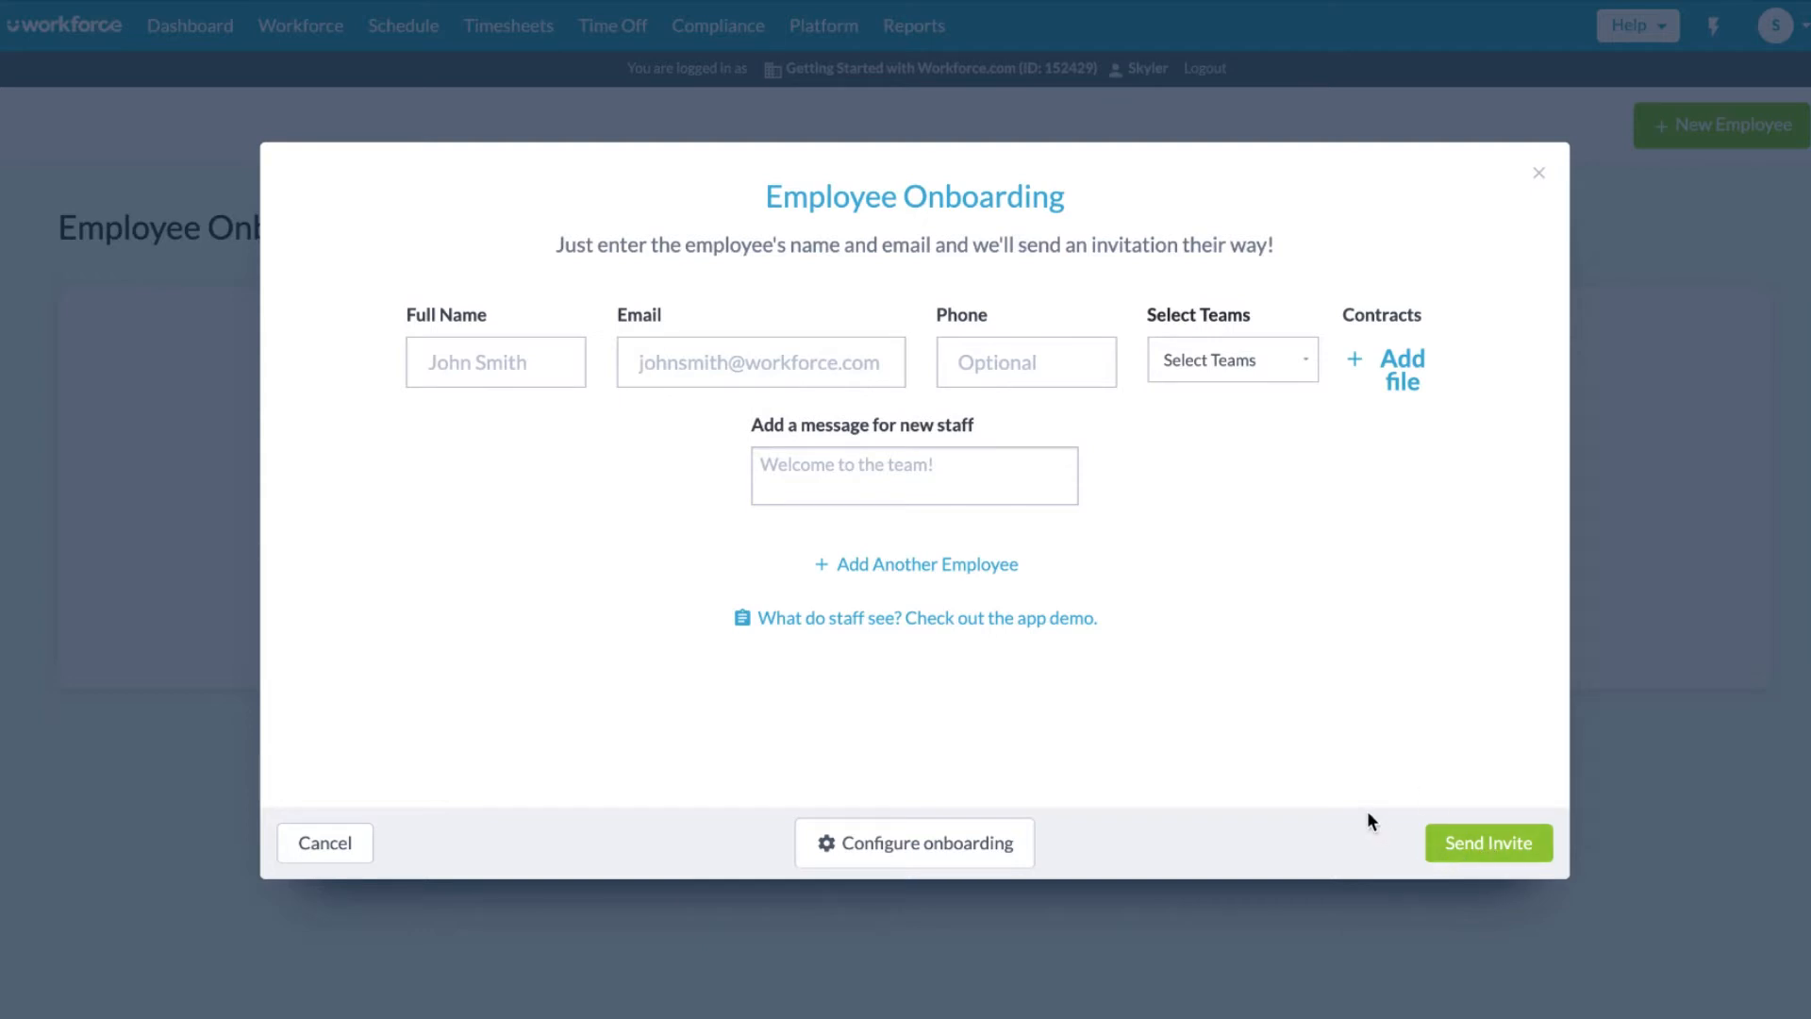
pyautogui.click(336, 842)
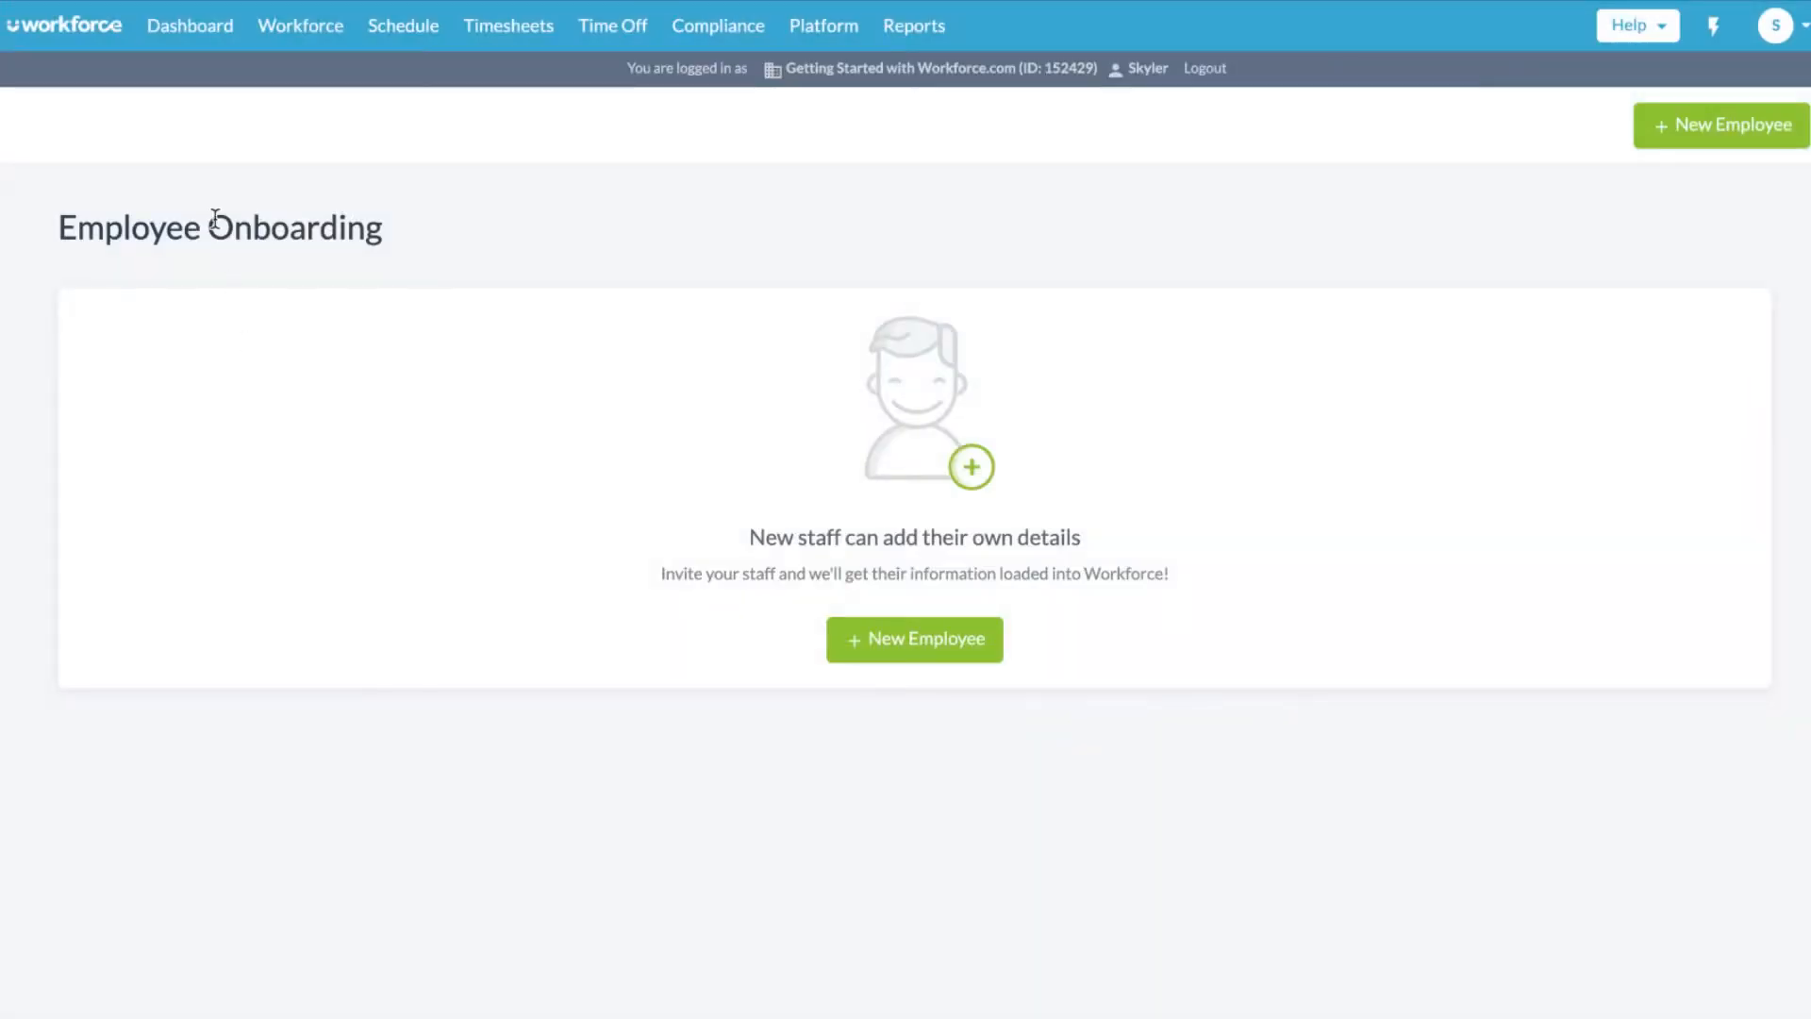
pyautogui.moveTo(300, 28)
pyautogui.click(295, 71)
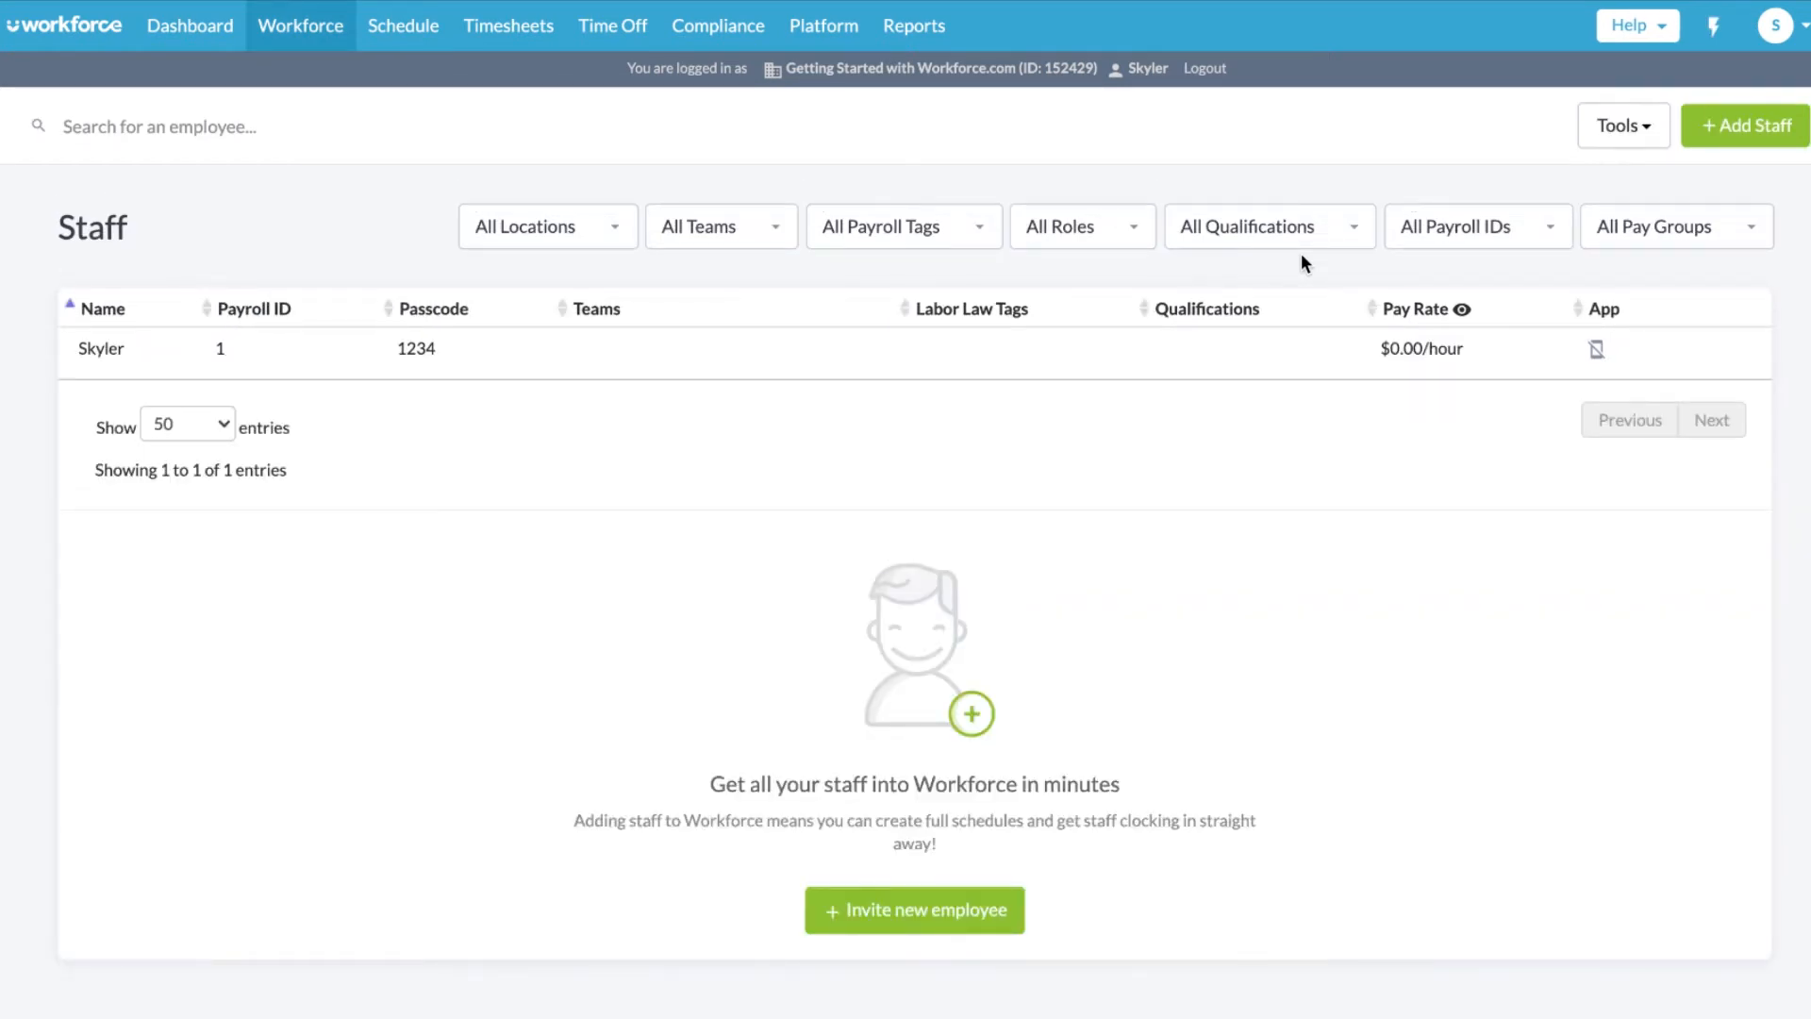
# - Start an Import from... staff import and download the Workforce Staff List sheet as CSV
pyautogui.click(1781, 130)
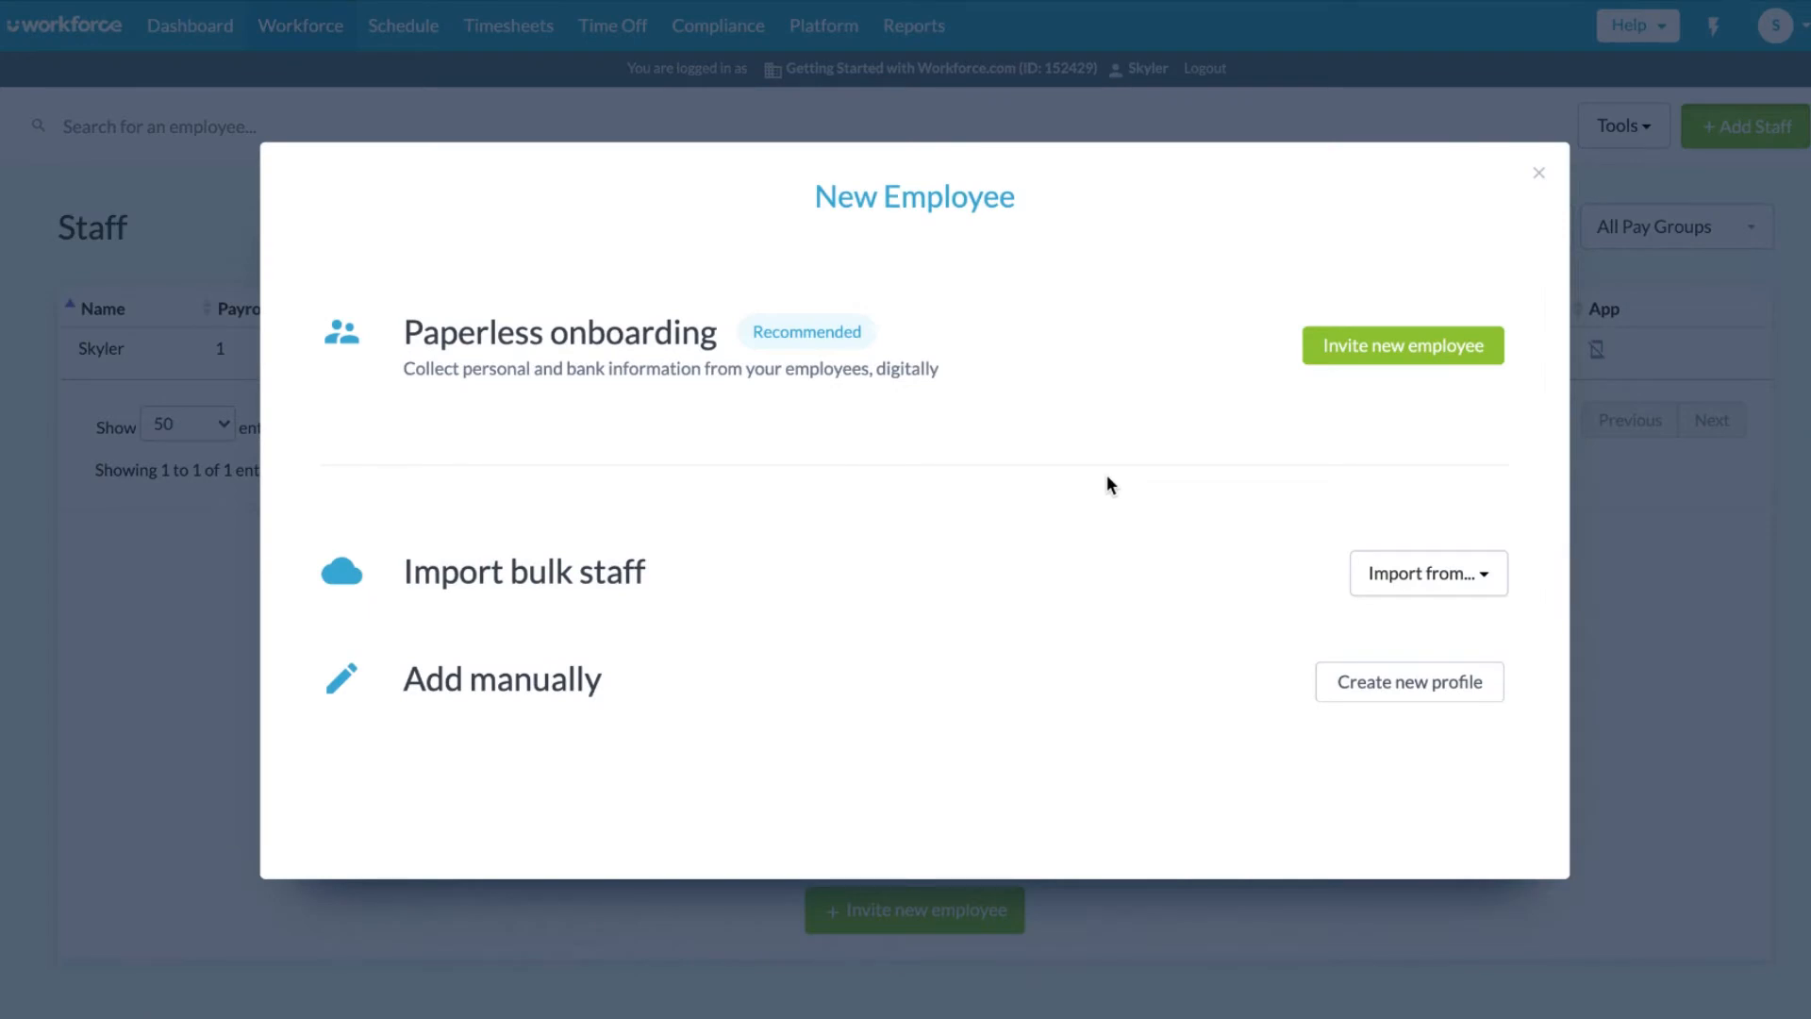
pyautogui.click(1404, 590)
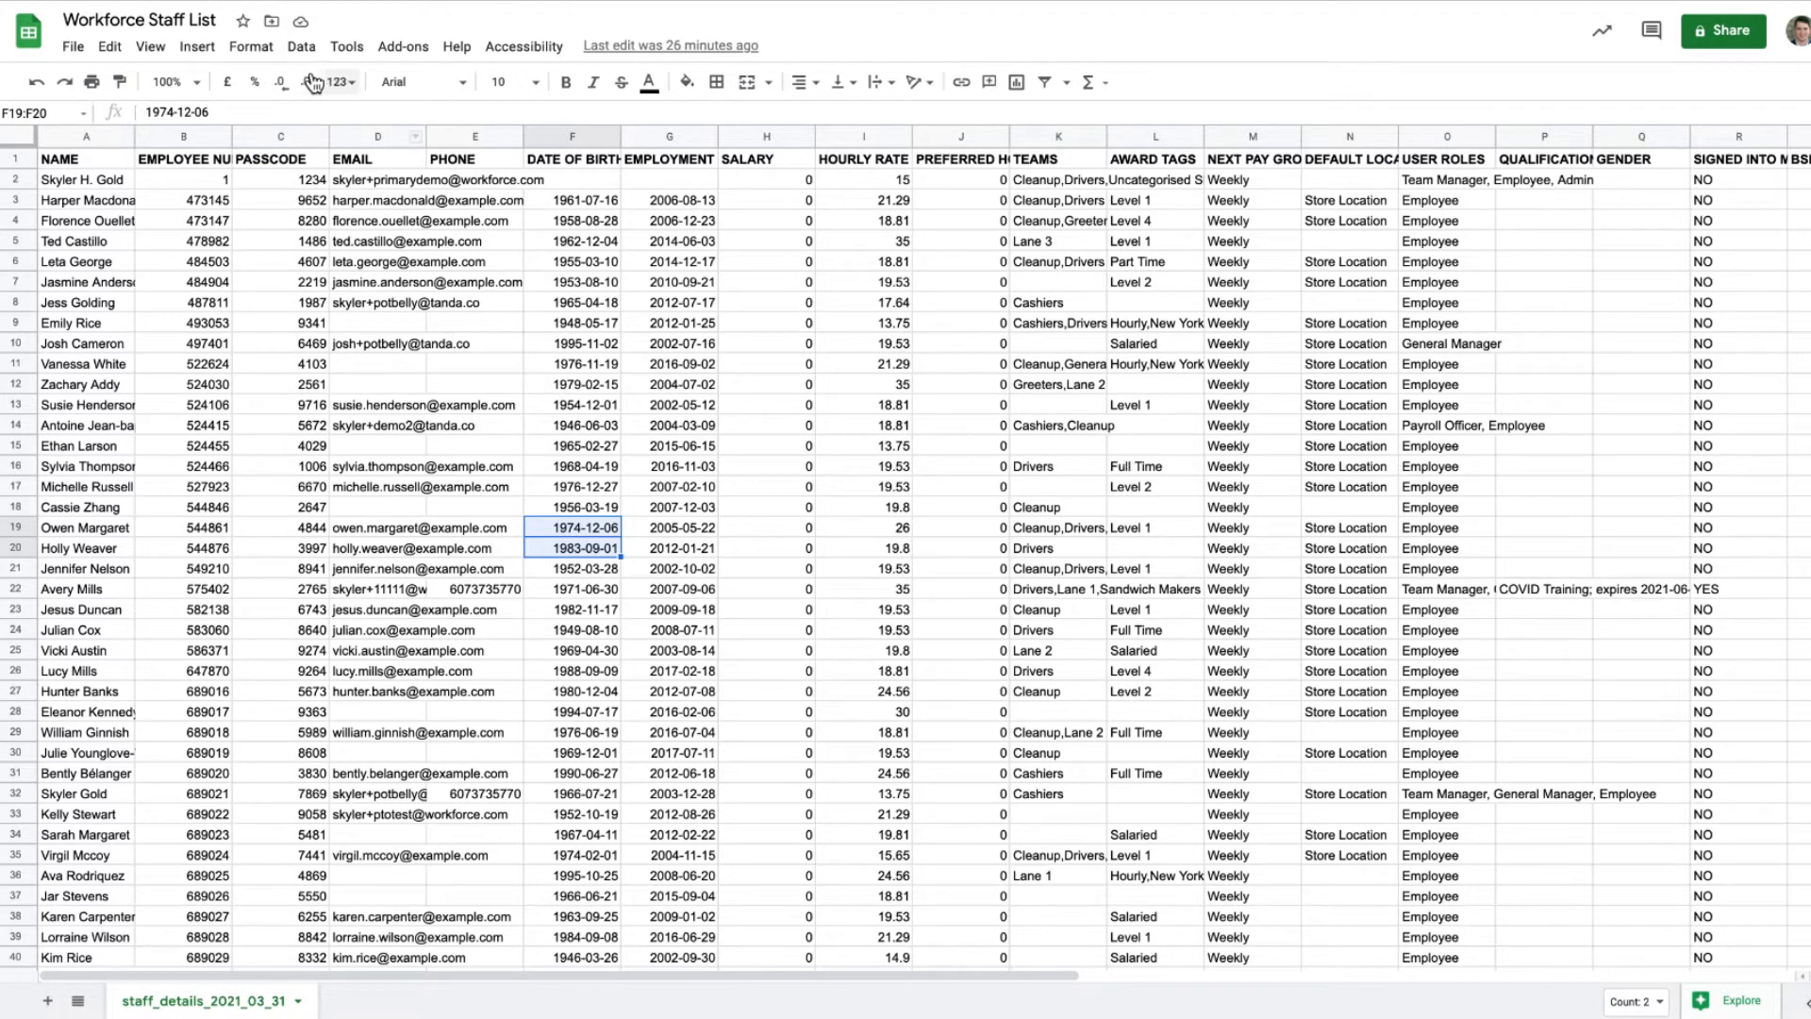
pyautogui.click(73, 46)
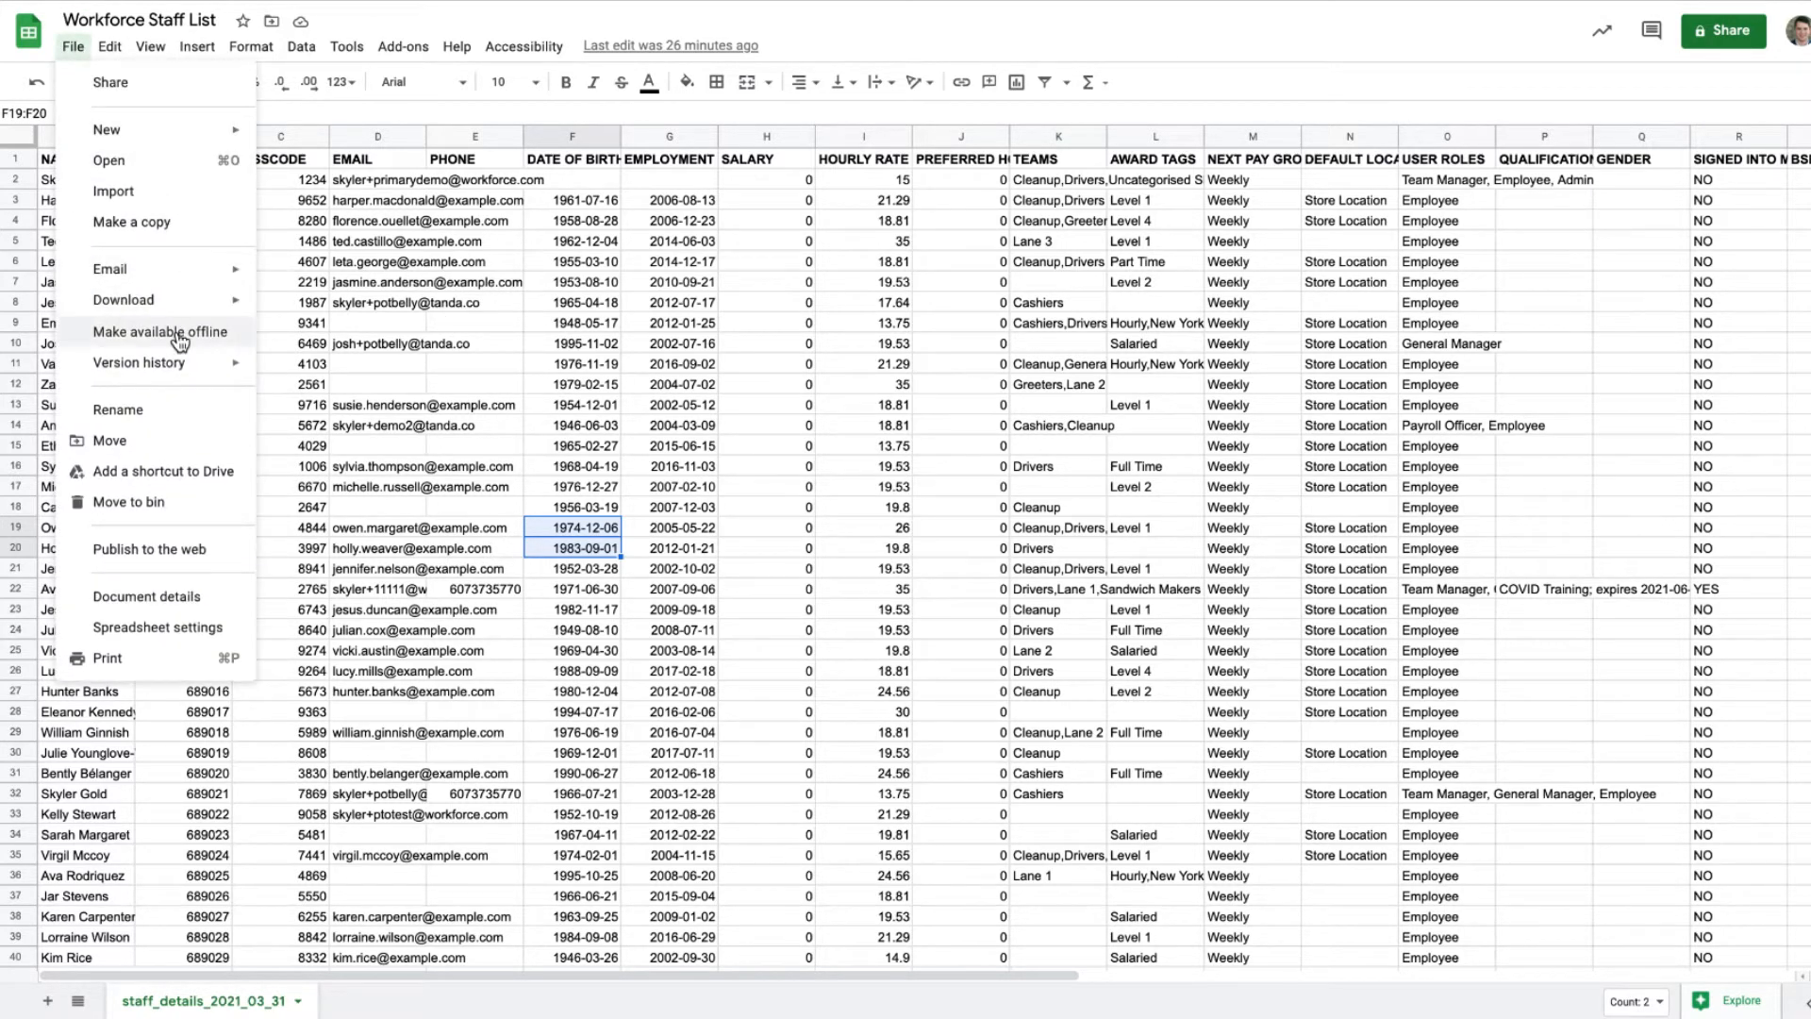
pyautogui.moveTo(198, 302)
pyautogui.click(408, 432)
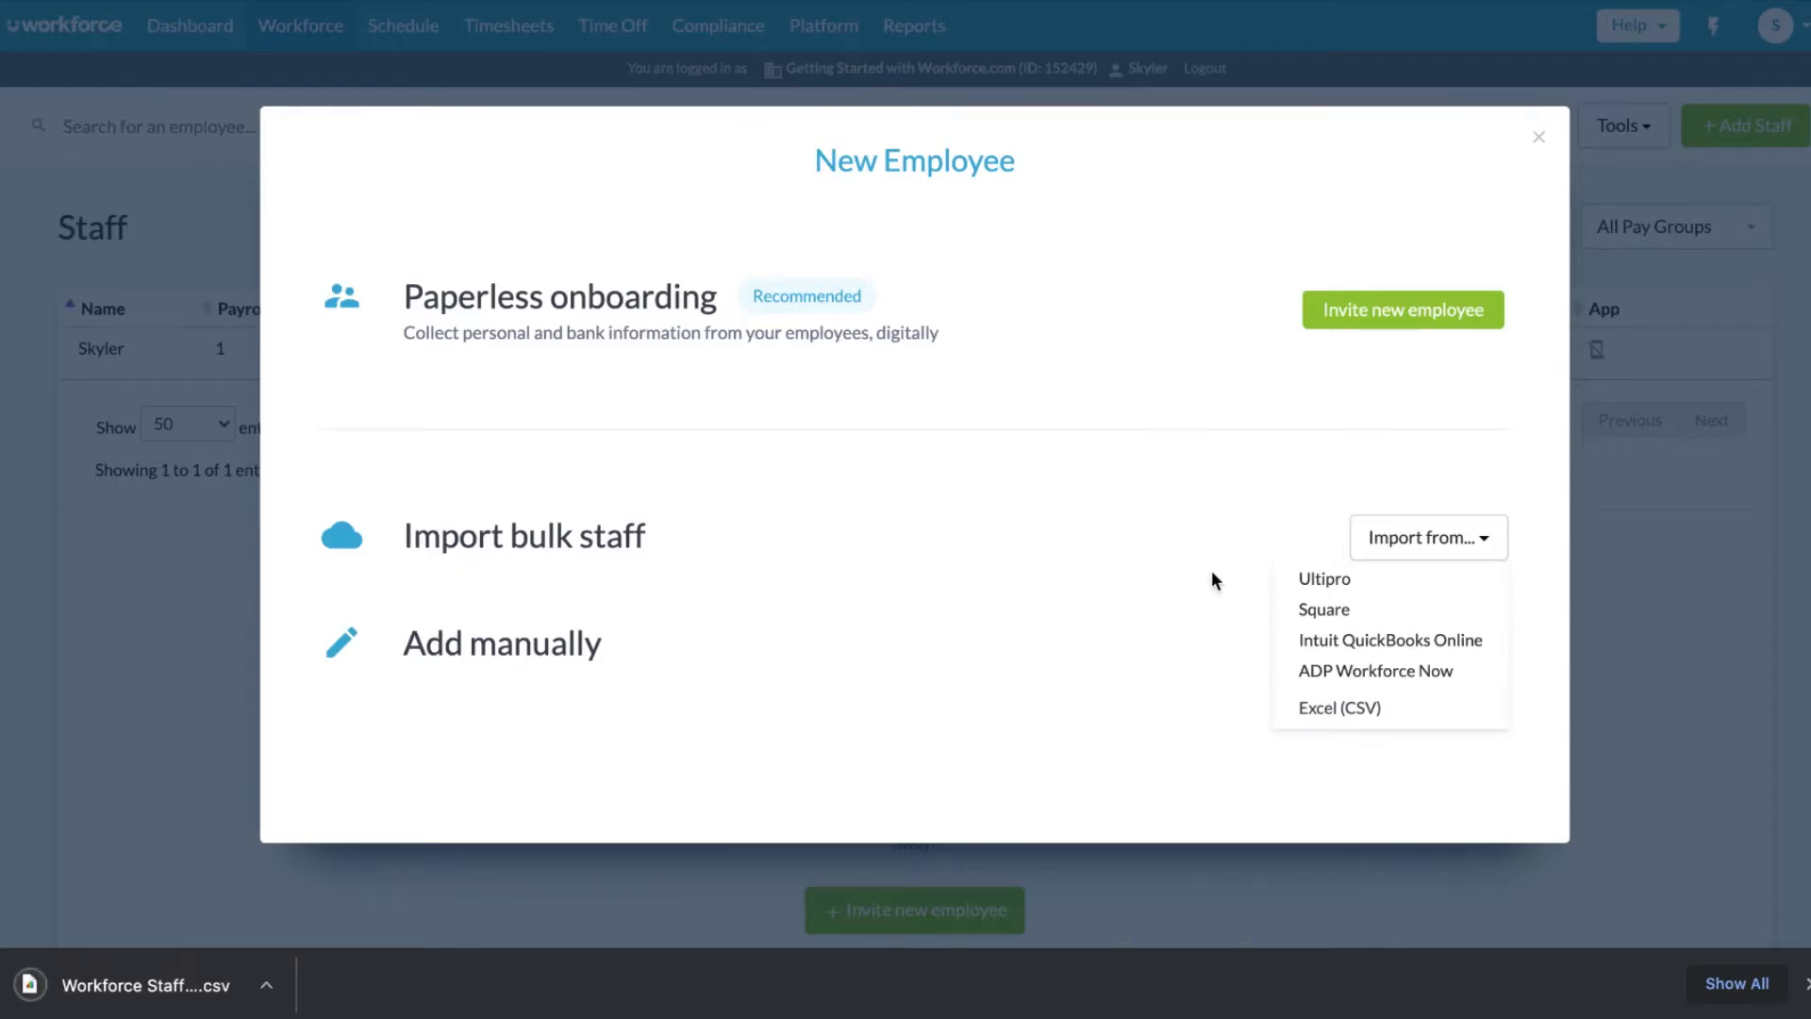
# - Upload the staff CSV via Excel (CSV), review its column mapping, then return to Staff
pyautogui.click(1314, 720)
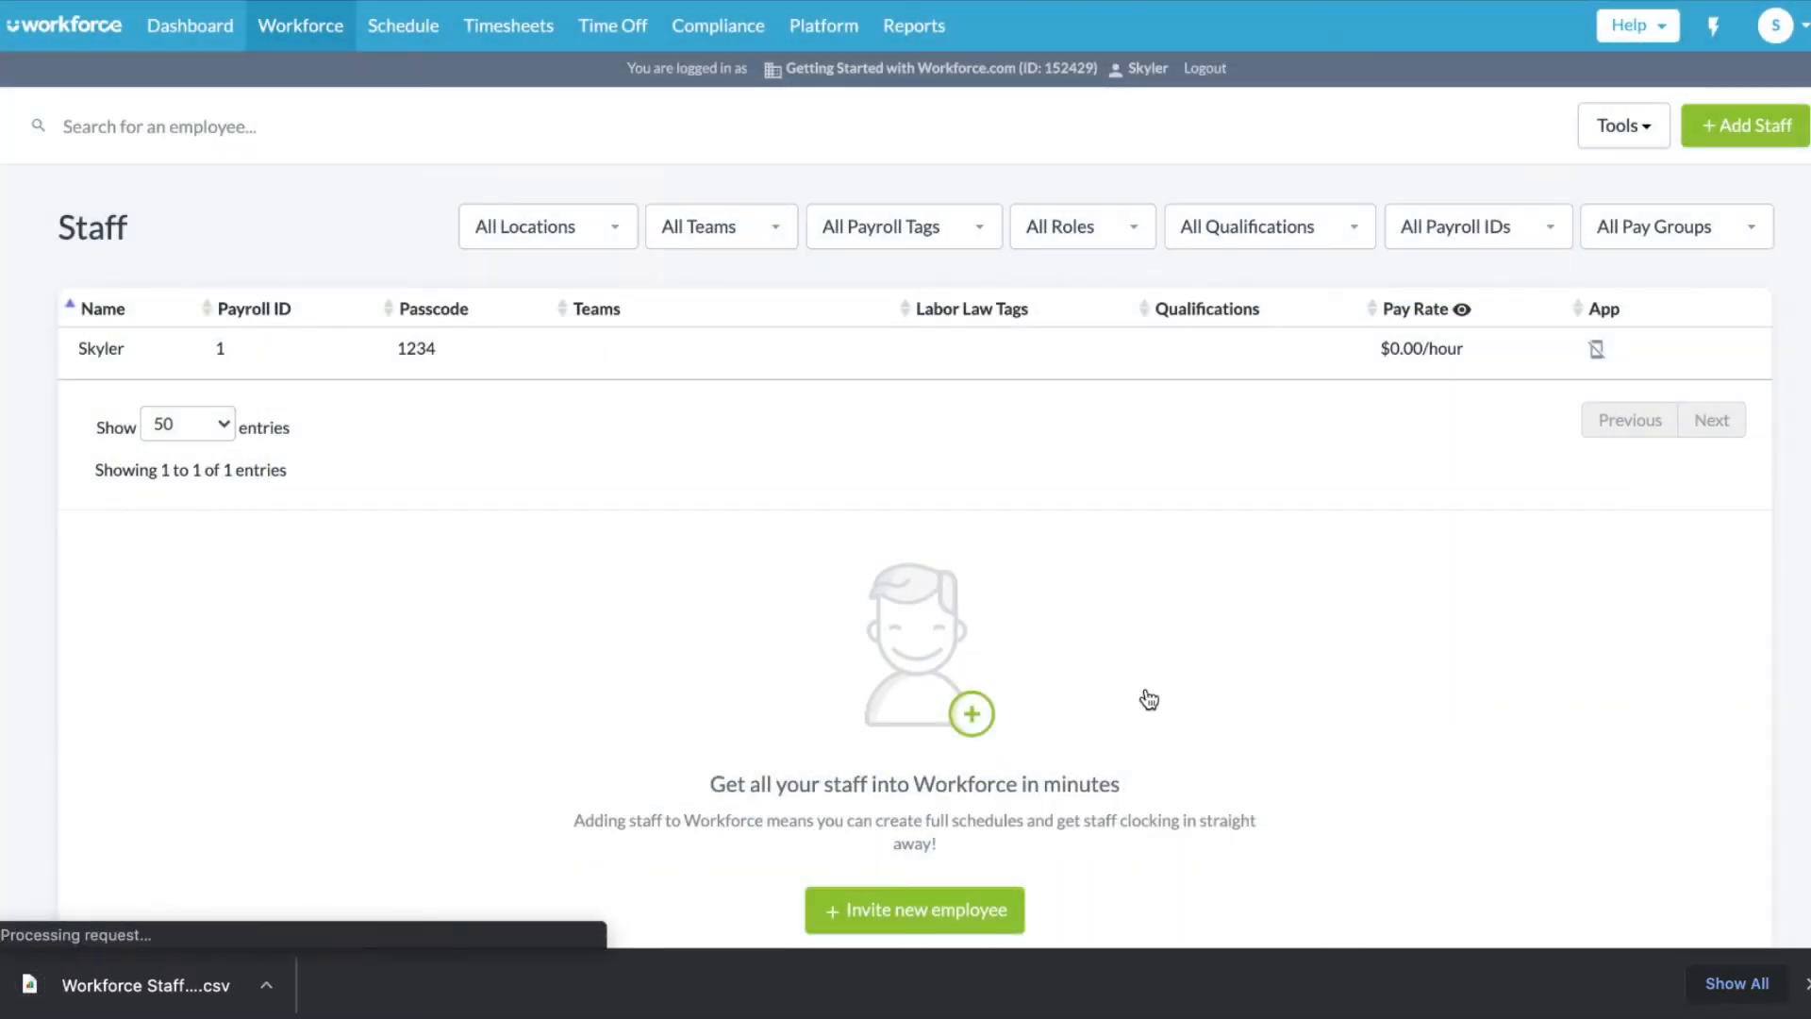
pyautogui.moveTo(146, 984); pyautogui.dragTo(530, 690)
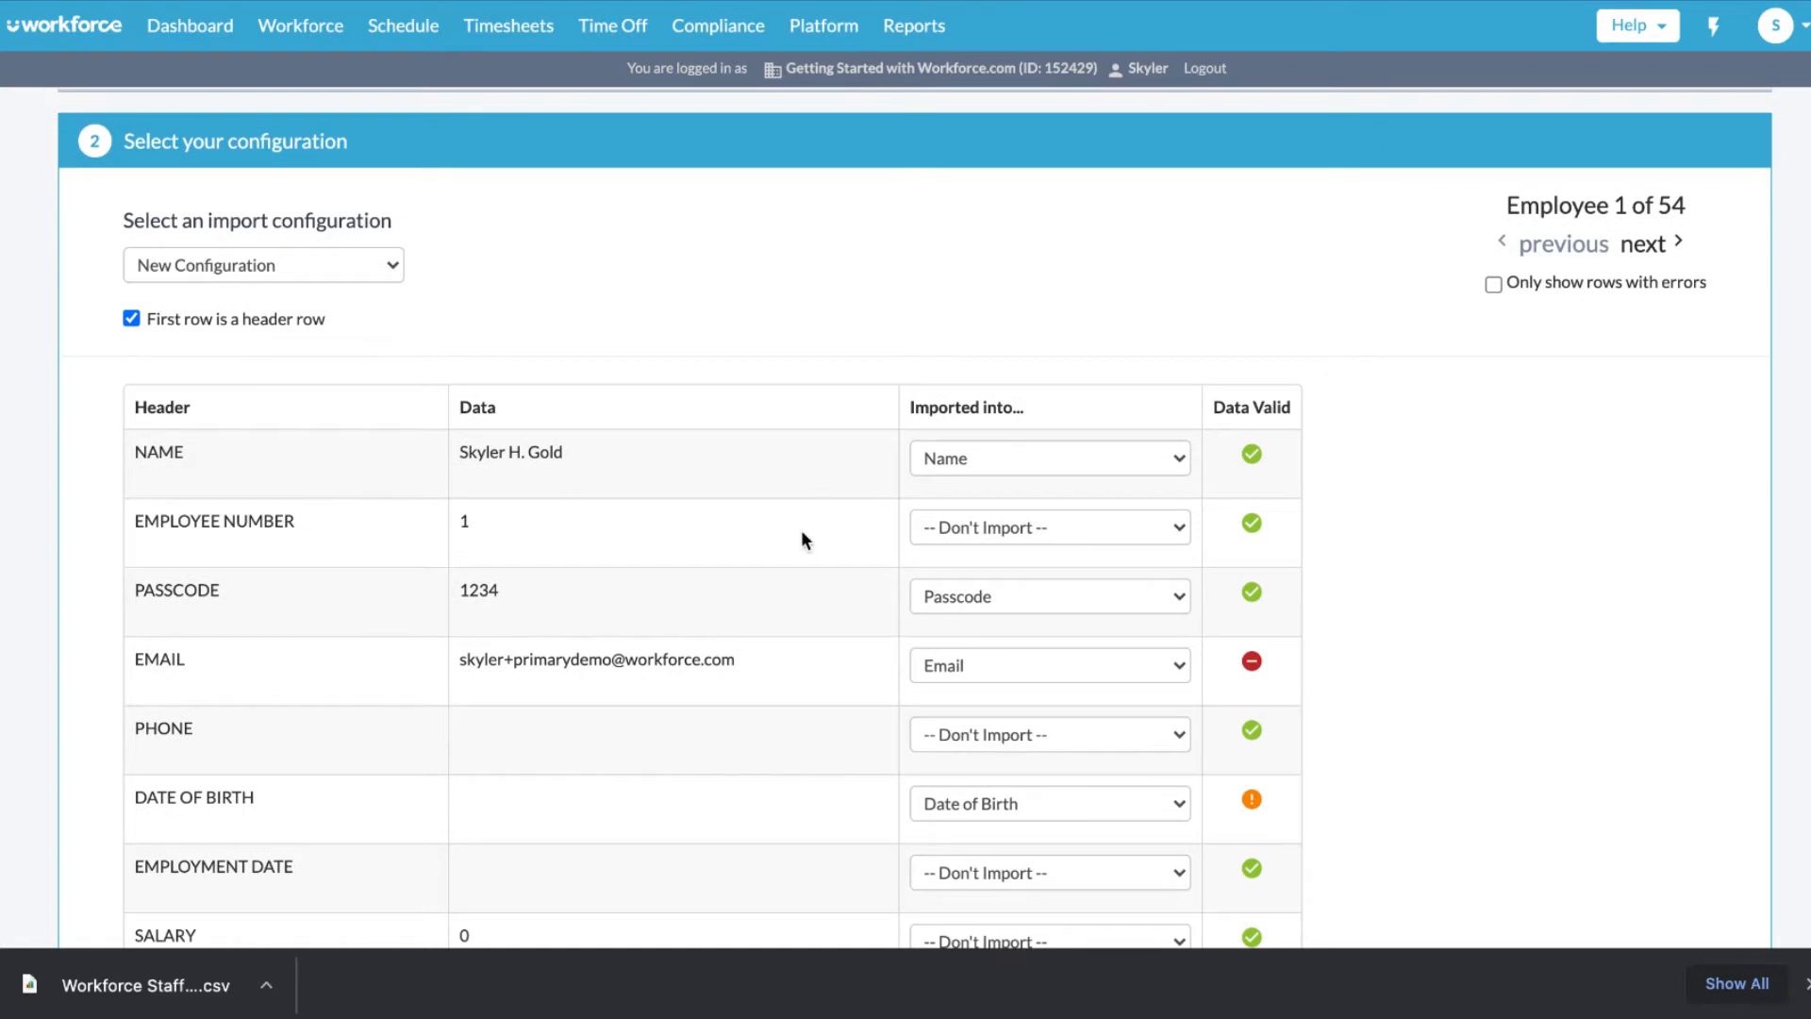
pyautogui.scroll(-2, 802, 534)
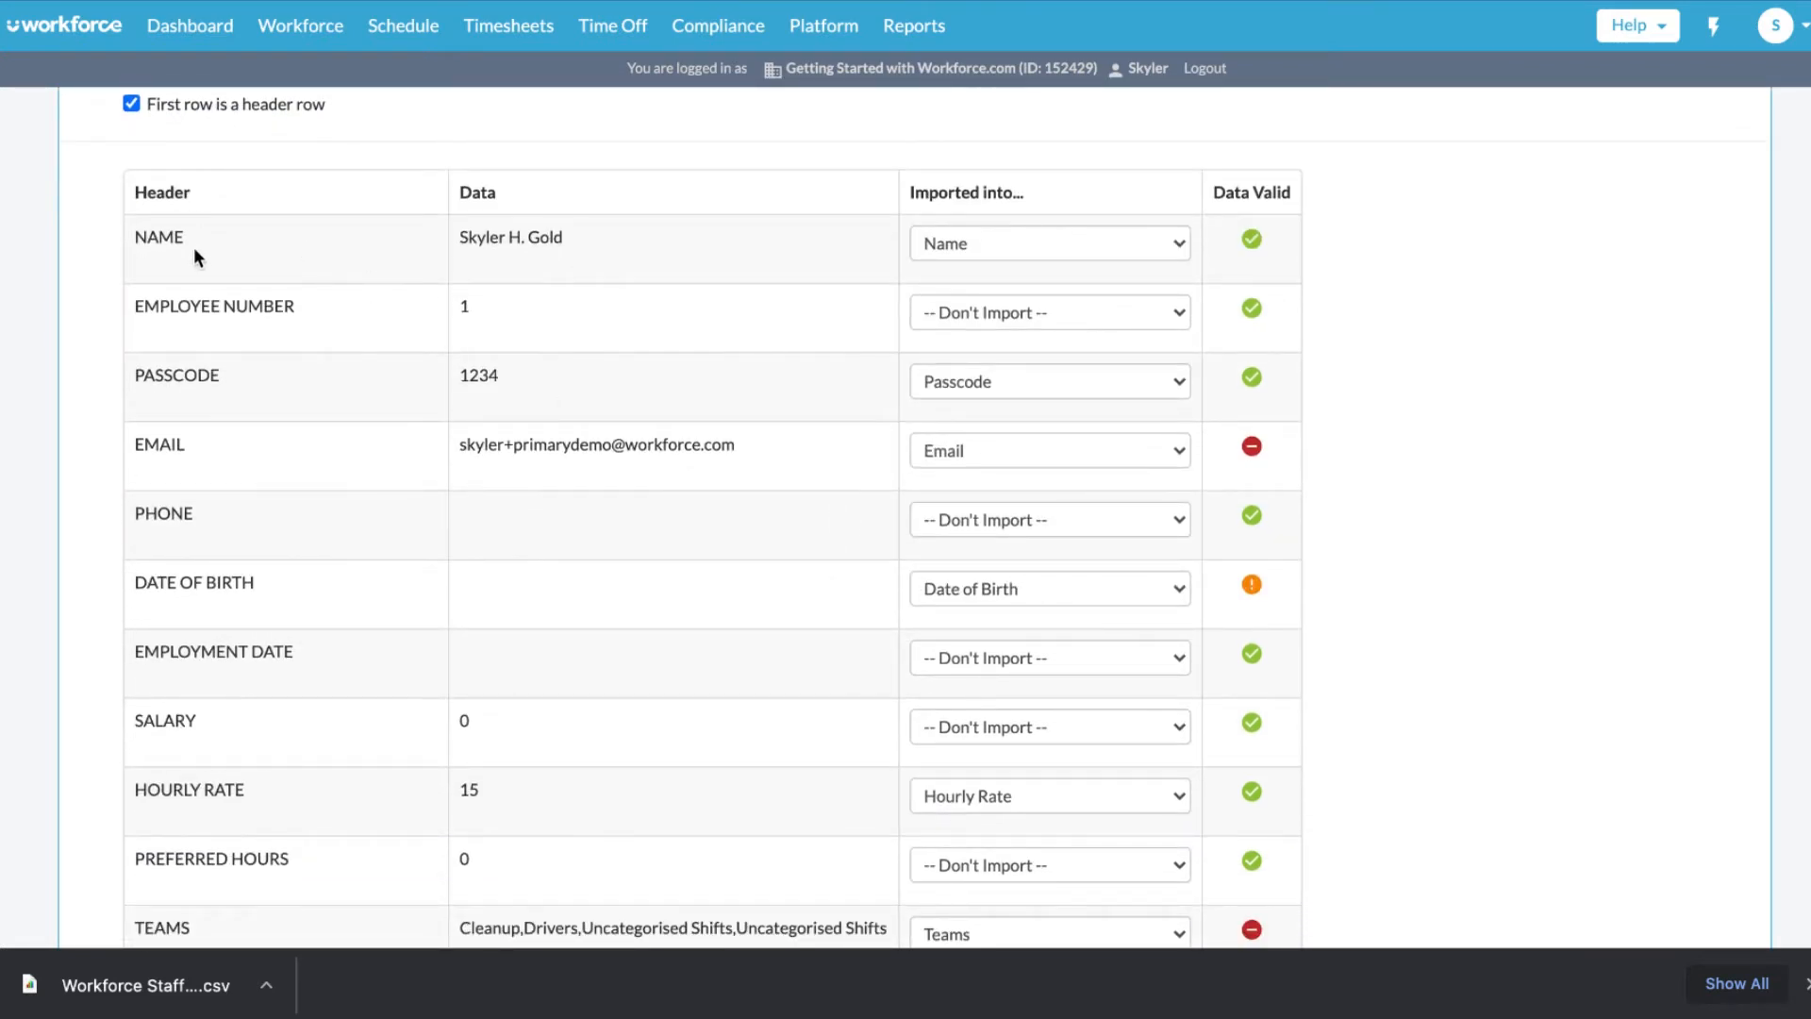
pyautogui.scroll(-3, 1390, 802)
pyautogui.scroll(-12, 1390, 806)
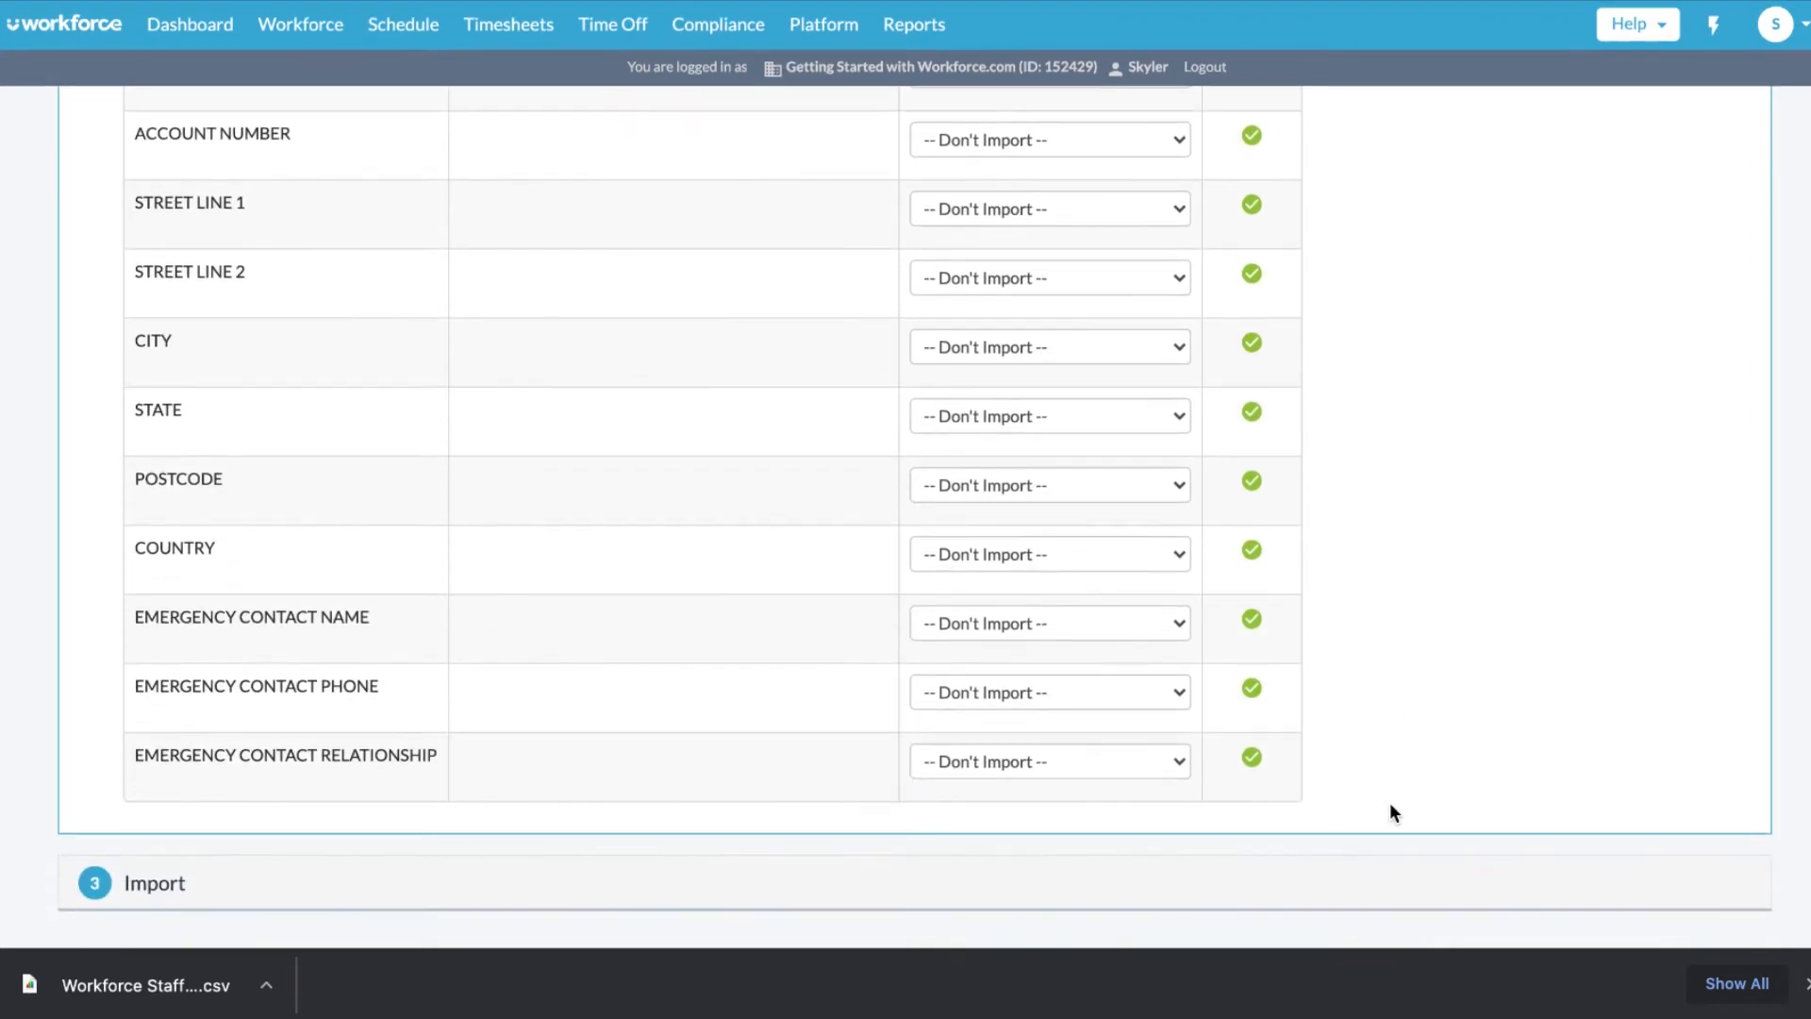
pyautogui.click(938, 875)
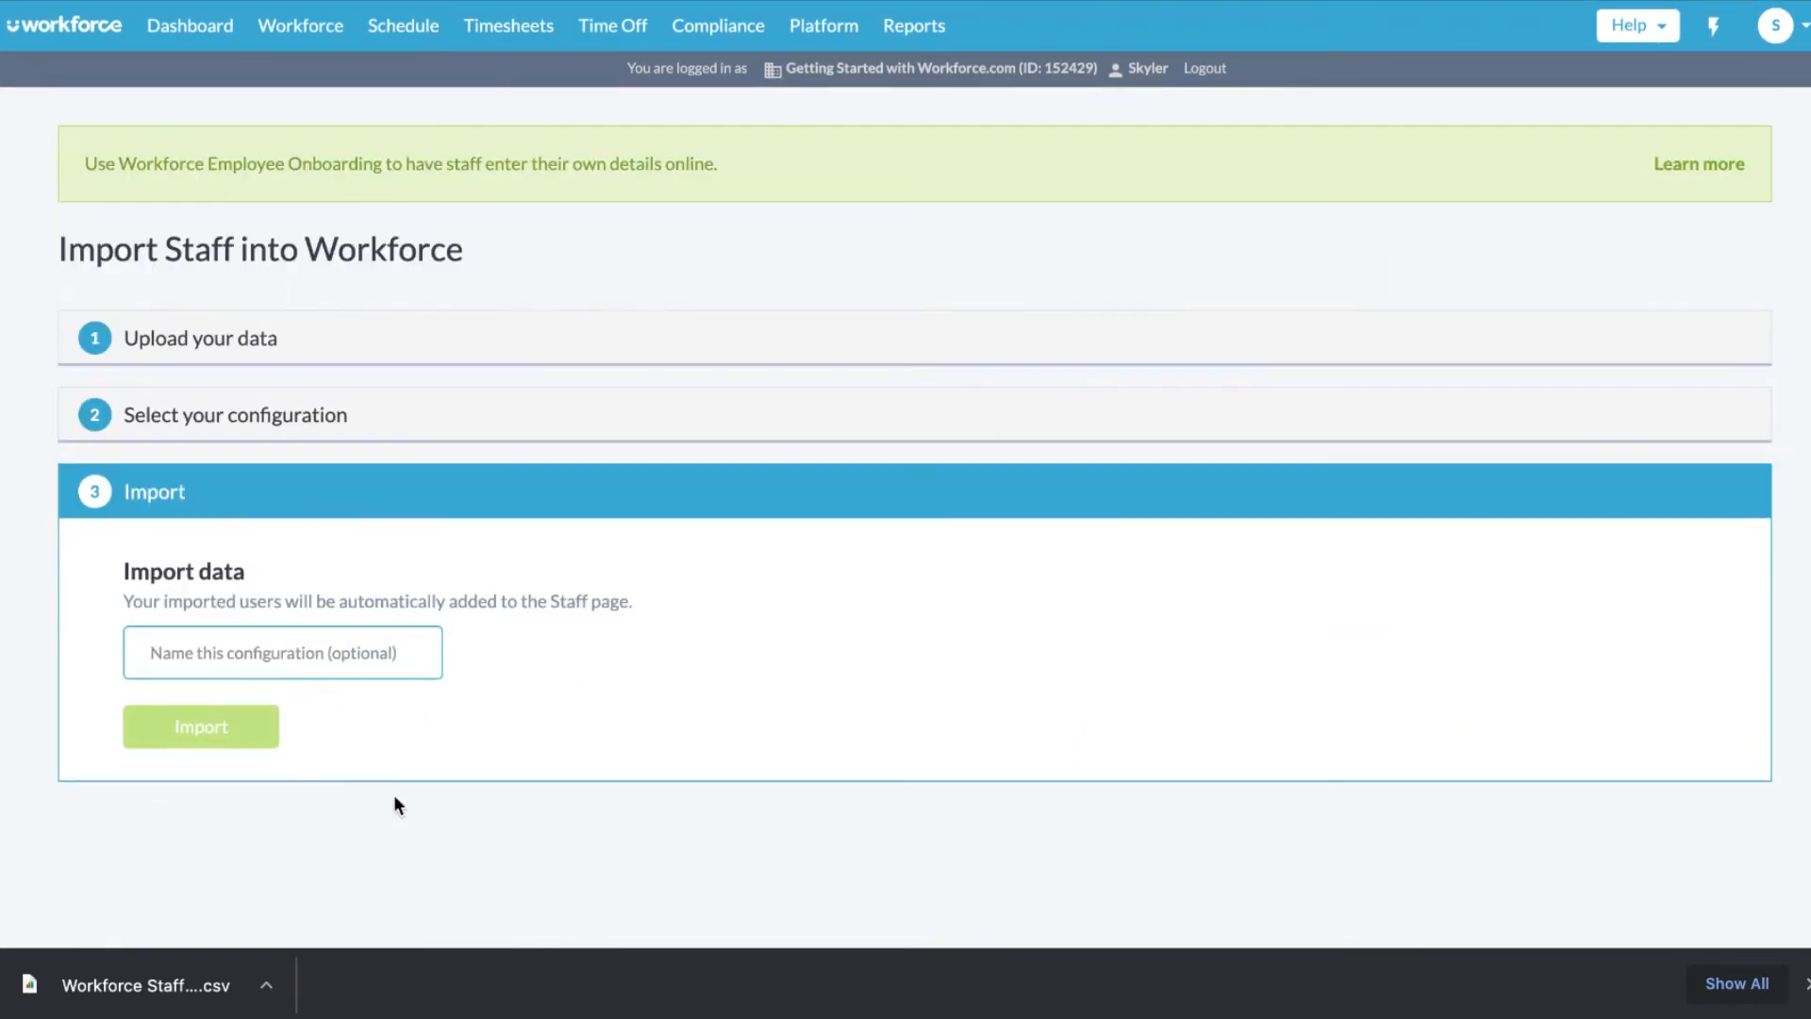
pyautogui.moveTo(300, 28)
pyautogui.click(304, 83)
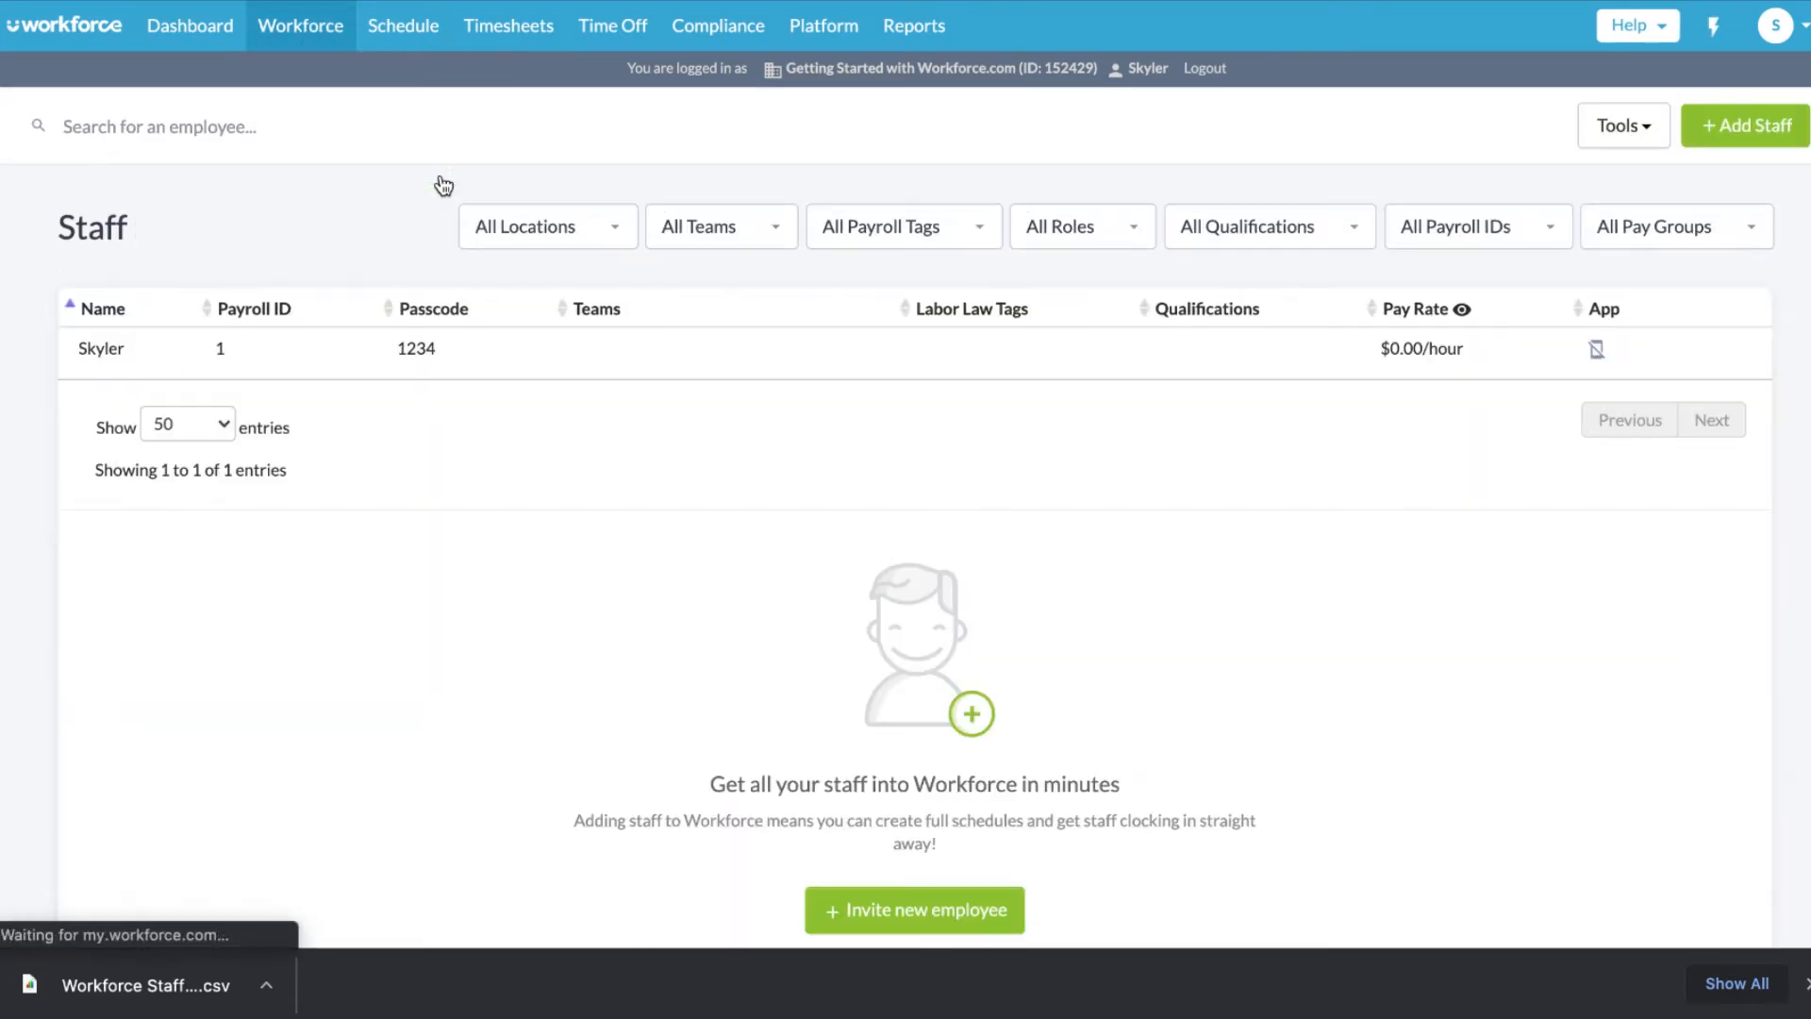
# - Start a new employee profile and fill in the employee's name, cell number and email
pyautogui.click(1754, 127)
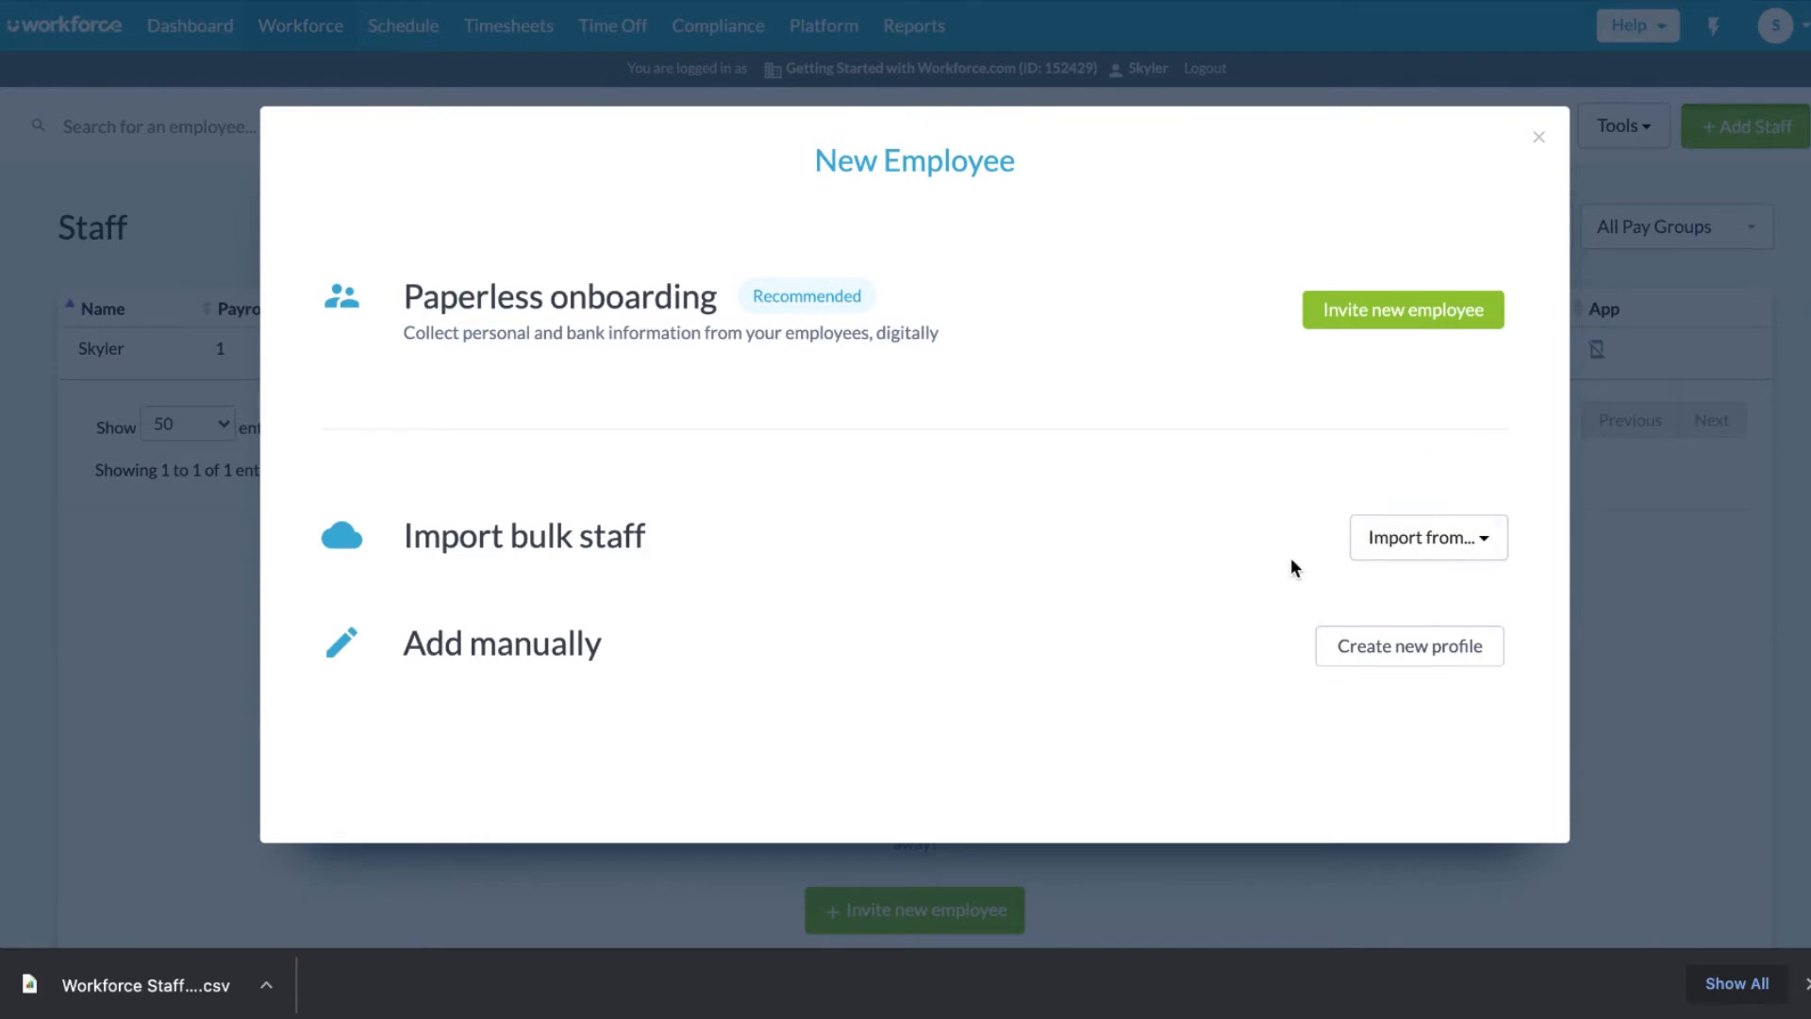
pyautogui.click(1391, 659)
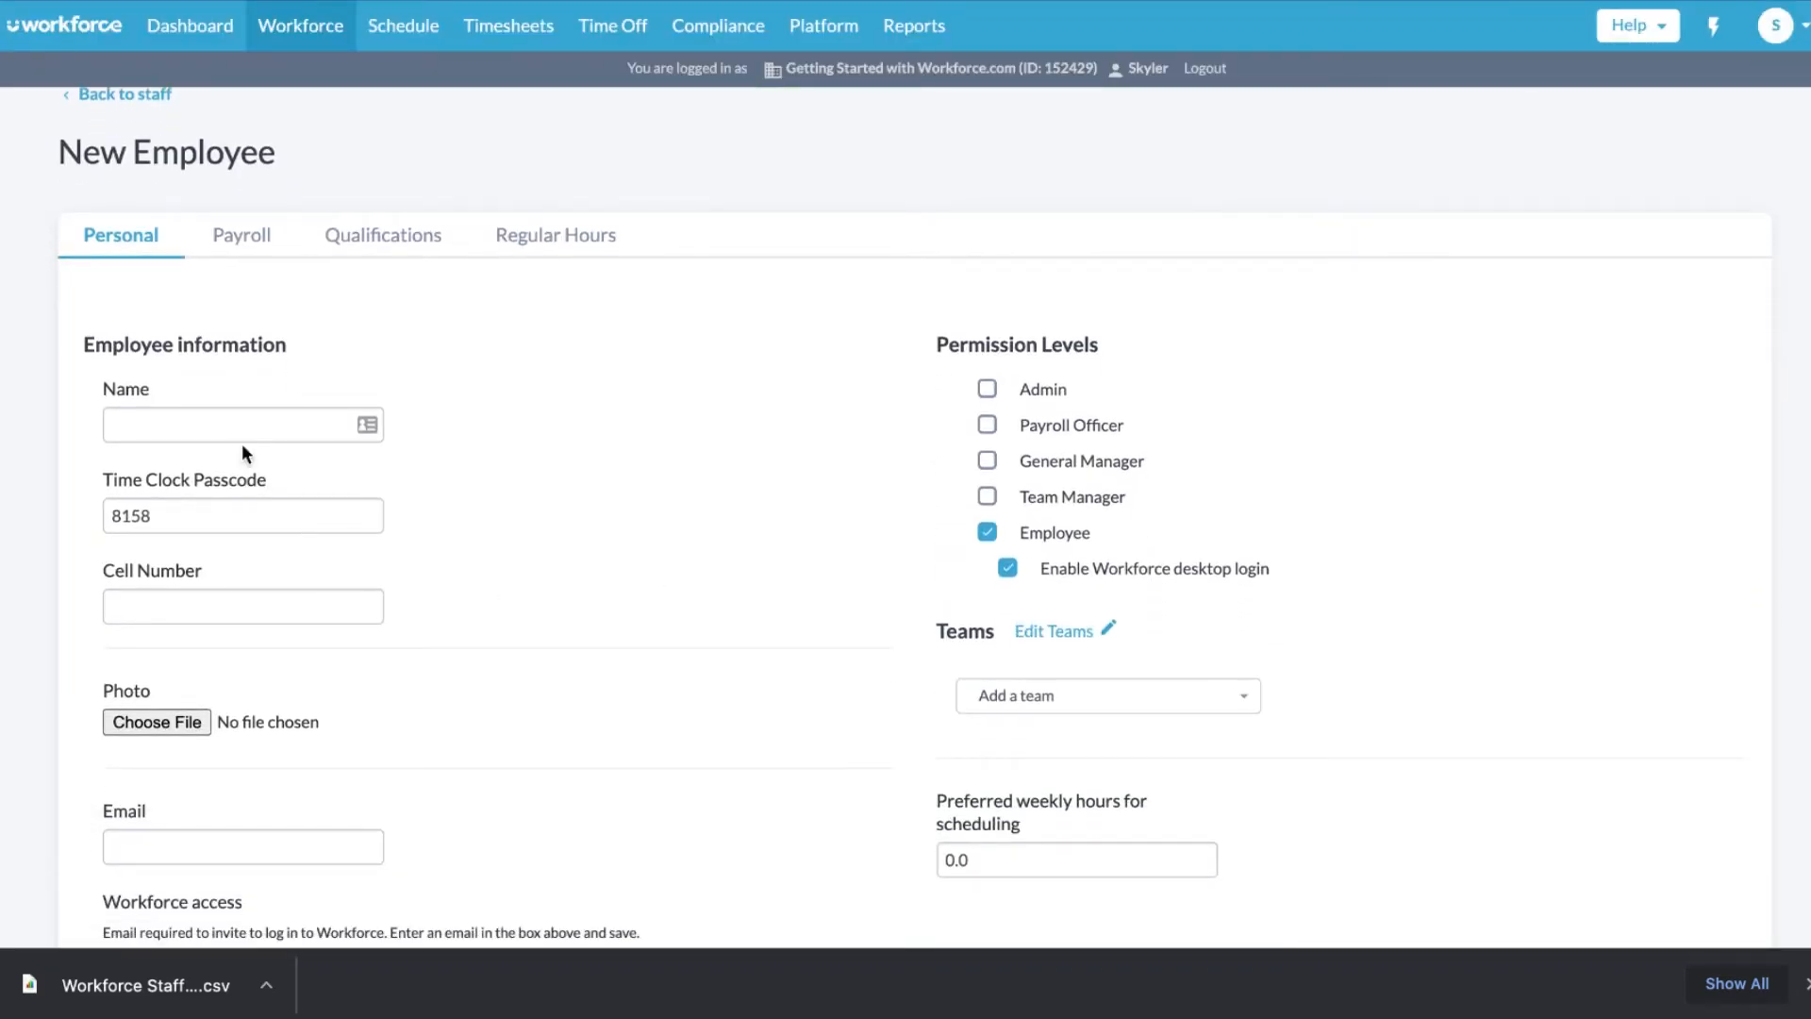
pyautogui.click(238, 420)
pyautogui.write('Employee Name')
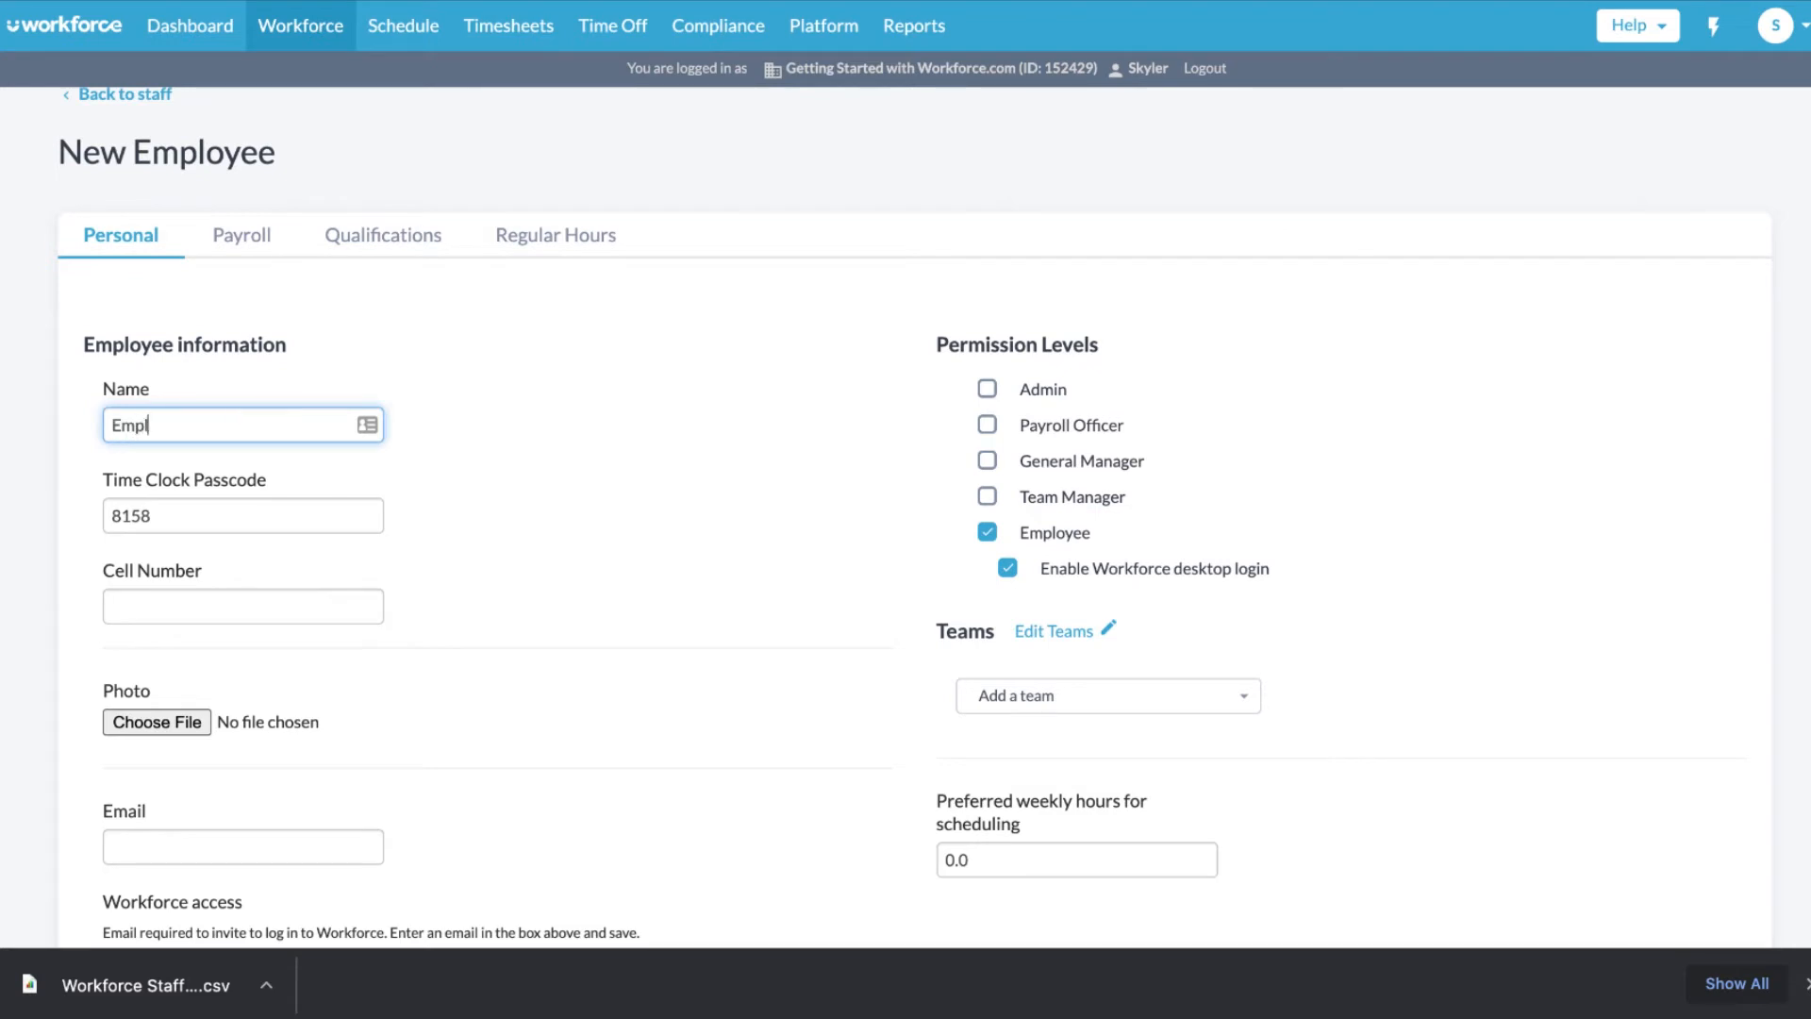
pyautogui.click(242, 606)
pyautogui.write('1234567899')
pyautogui.scroll(-1, 323, 732)
pyautogui.click(323, 732)
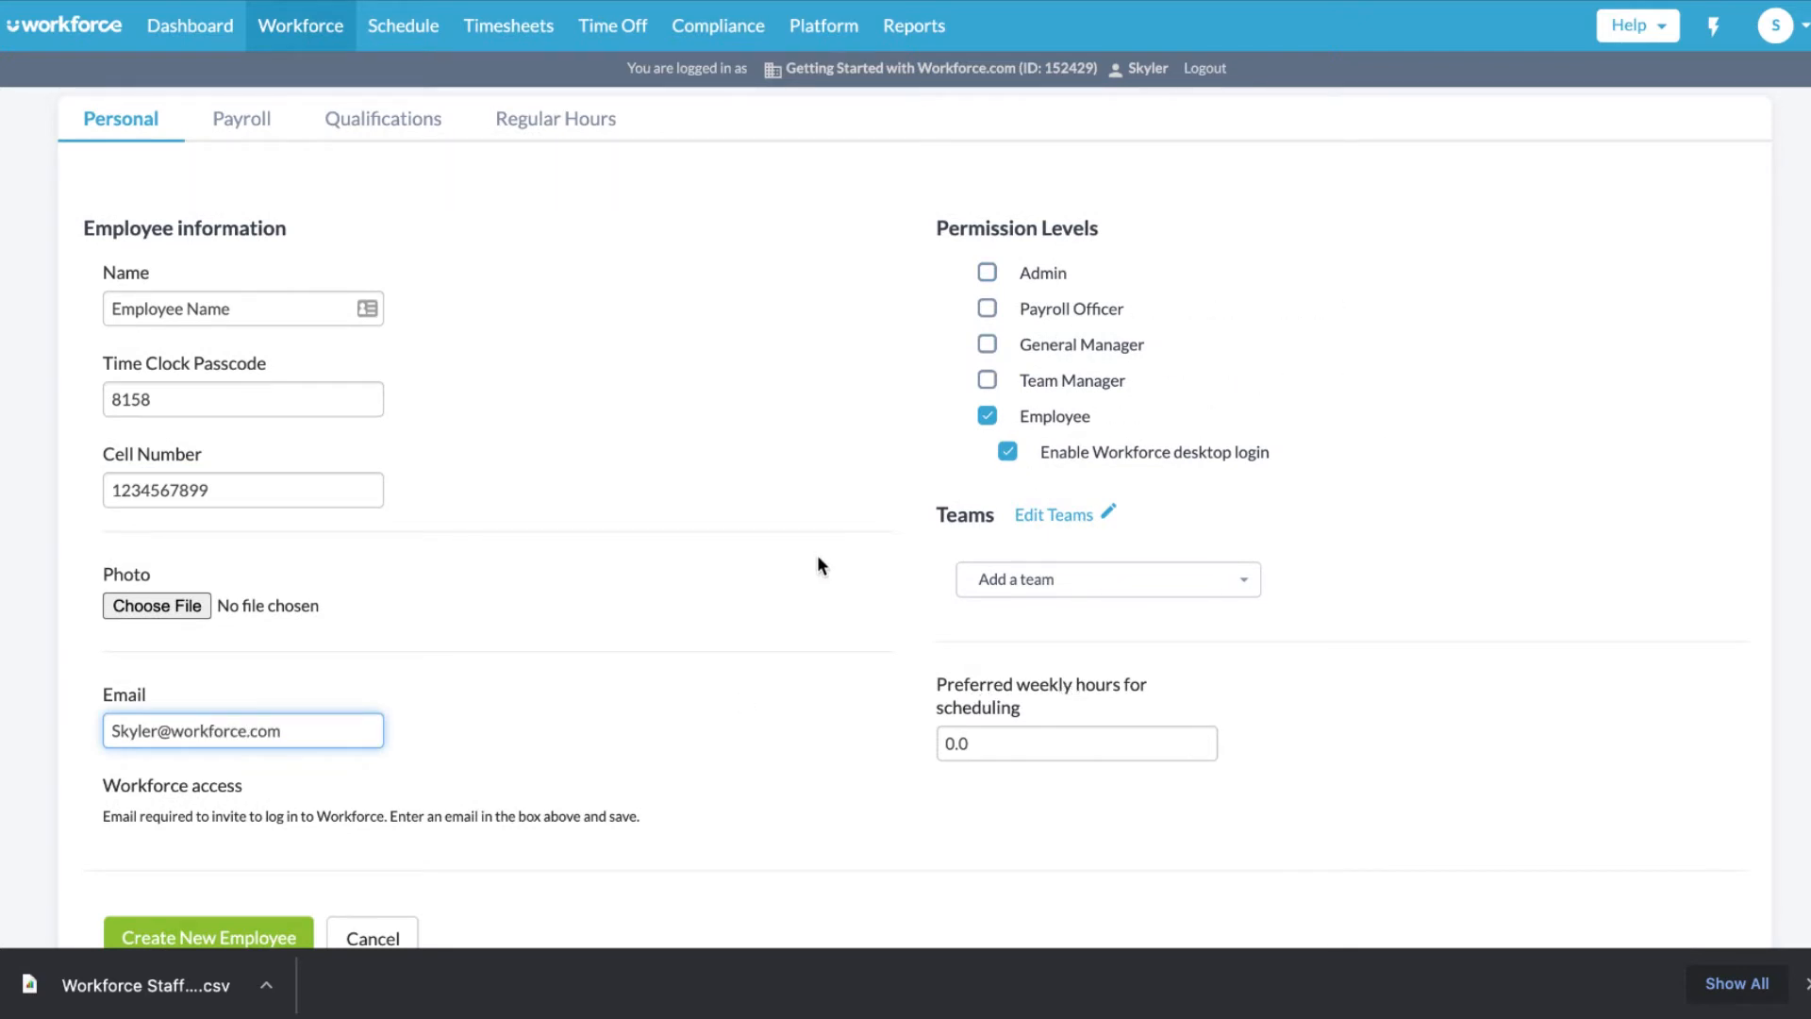
# - Assign the employee to the Onboarding team and create the profile
pyautogui.scroll(-1, 830, 732)
pyautogui.click(1041, 522)
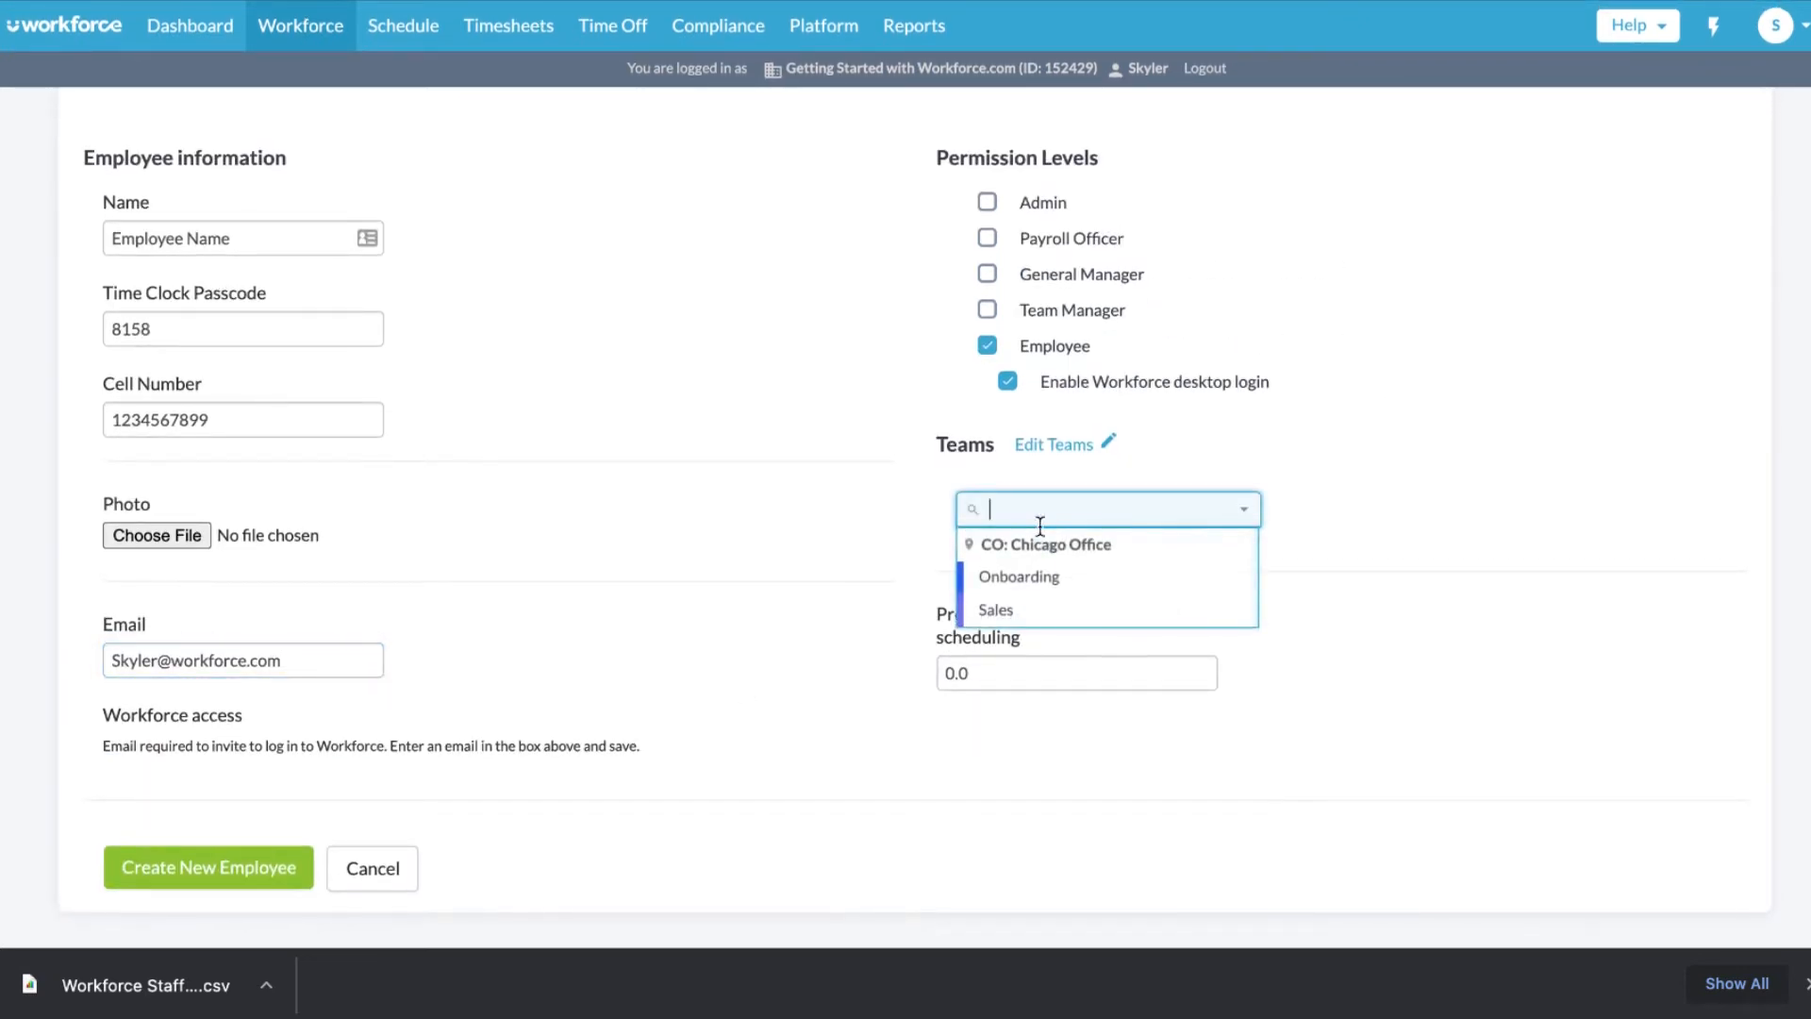
pyautogui.click(1044, 574)
pyautogui.scroll(-3, 742, 721)
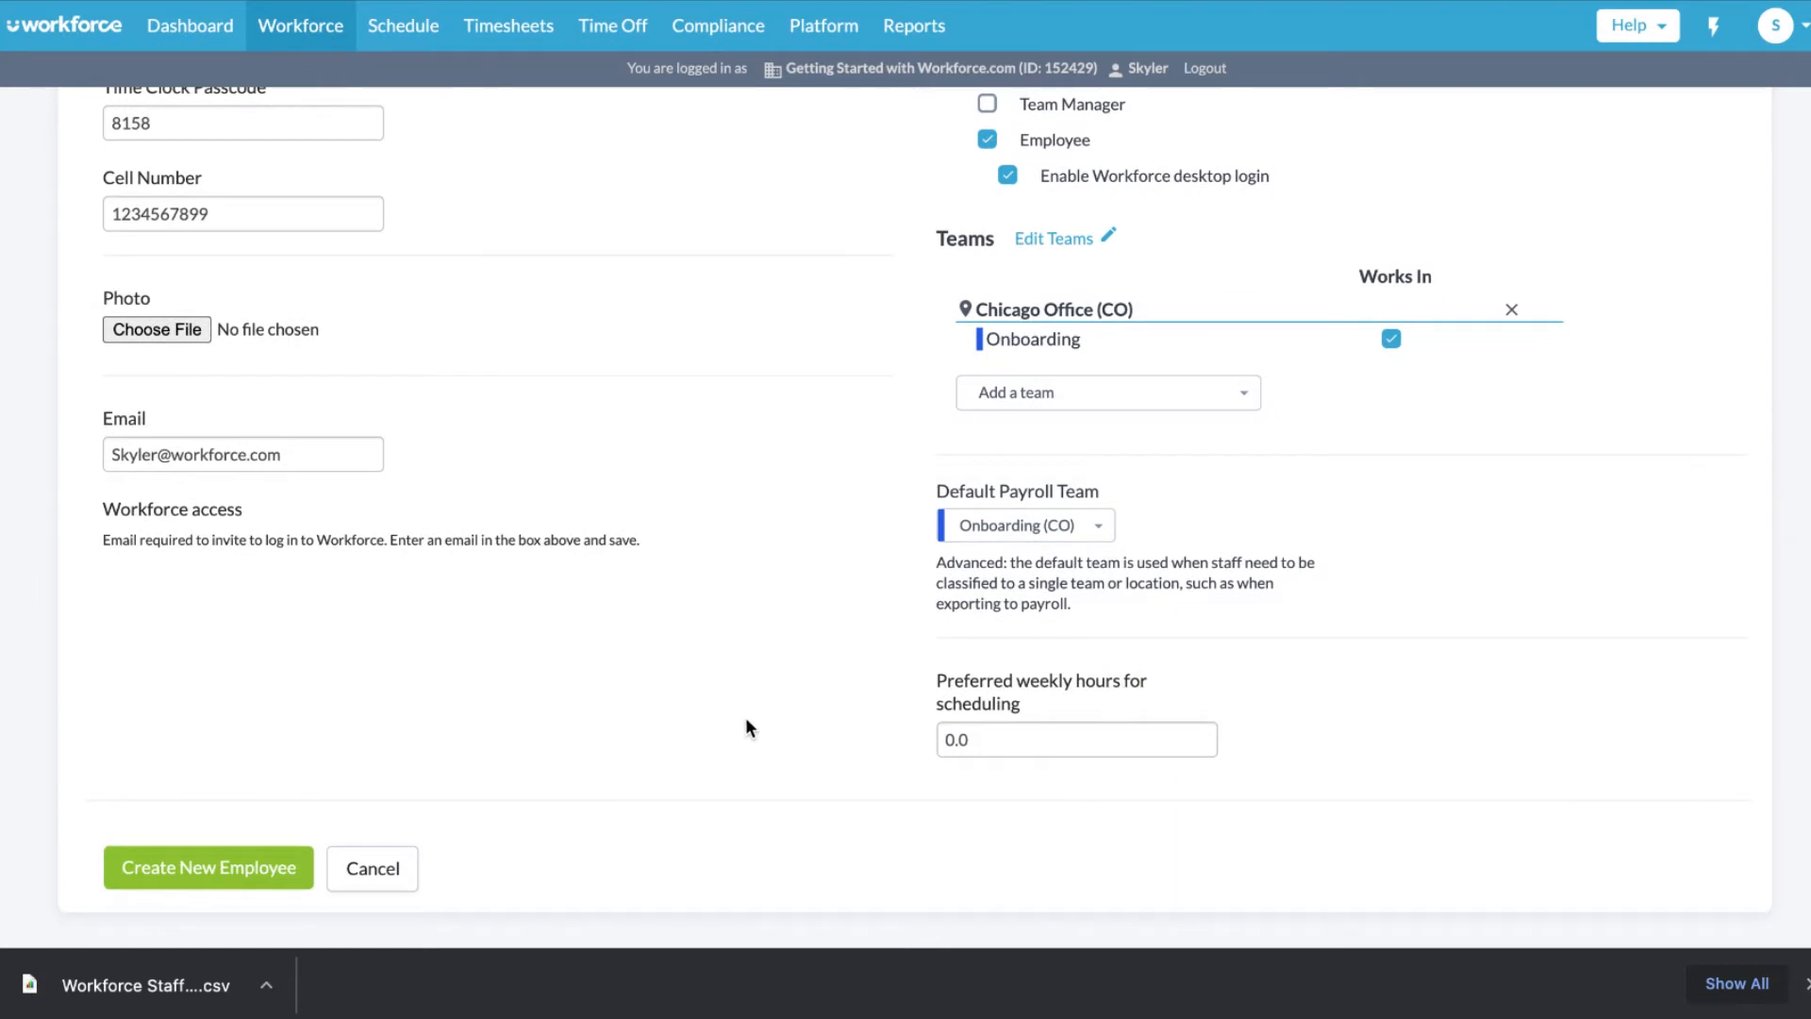
pyautogui.click(253, 868)
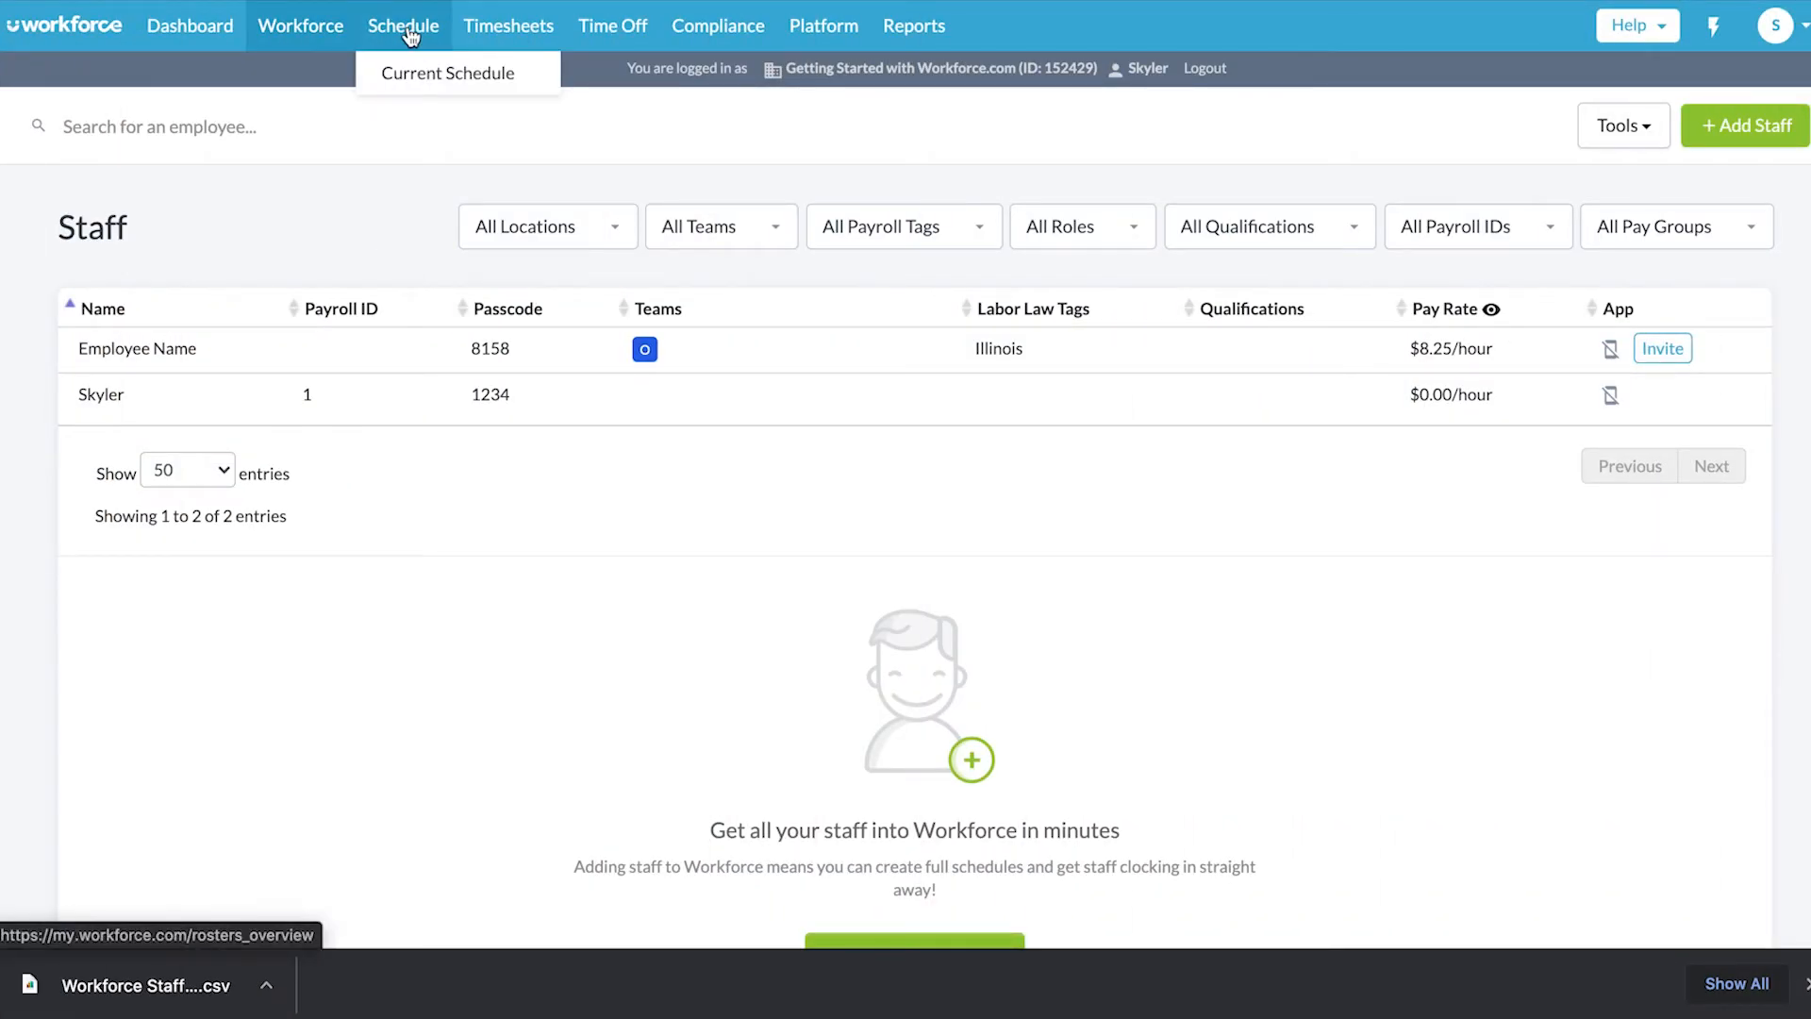
# - Set the schedule to Week, Stacked View, grouped by Team, and expand Onboarding
pyautogui.click(431, 75)
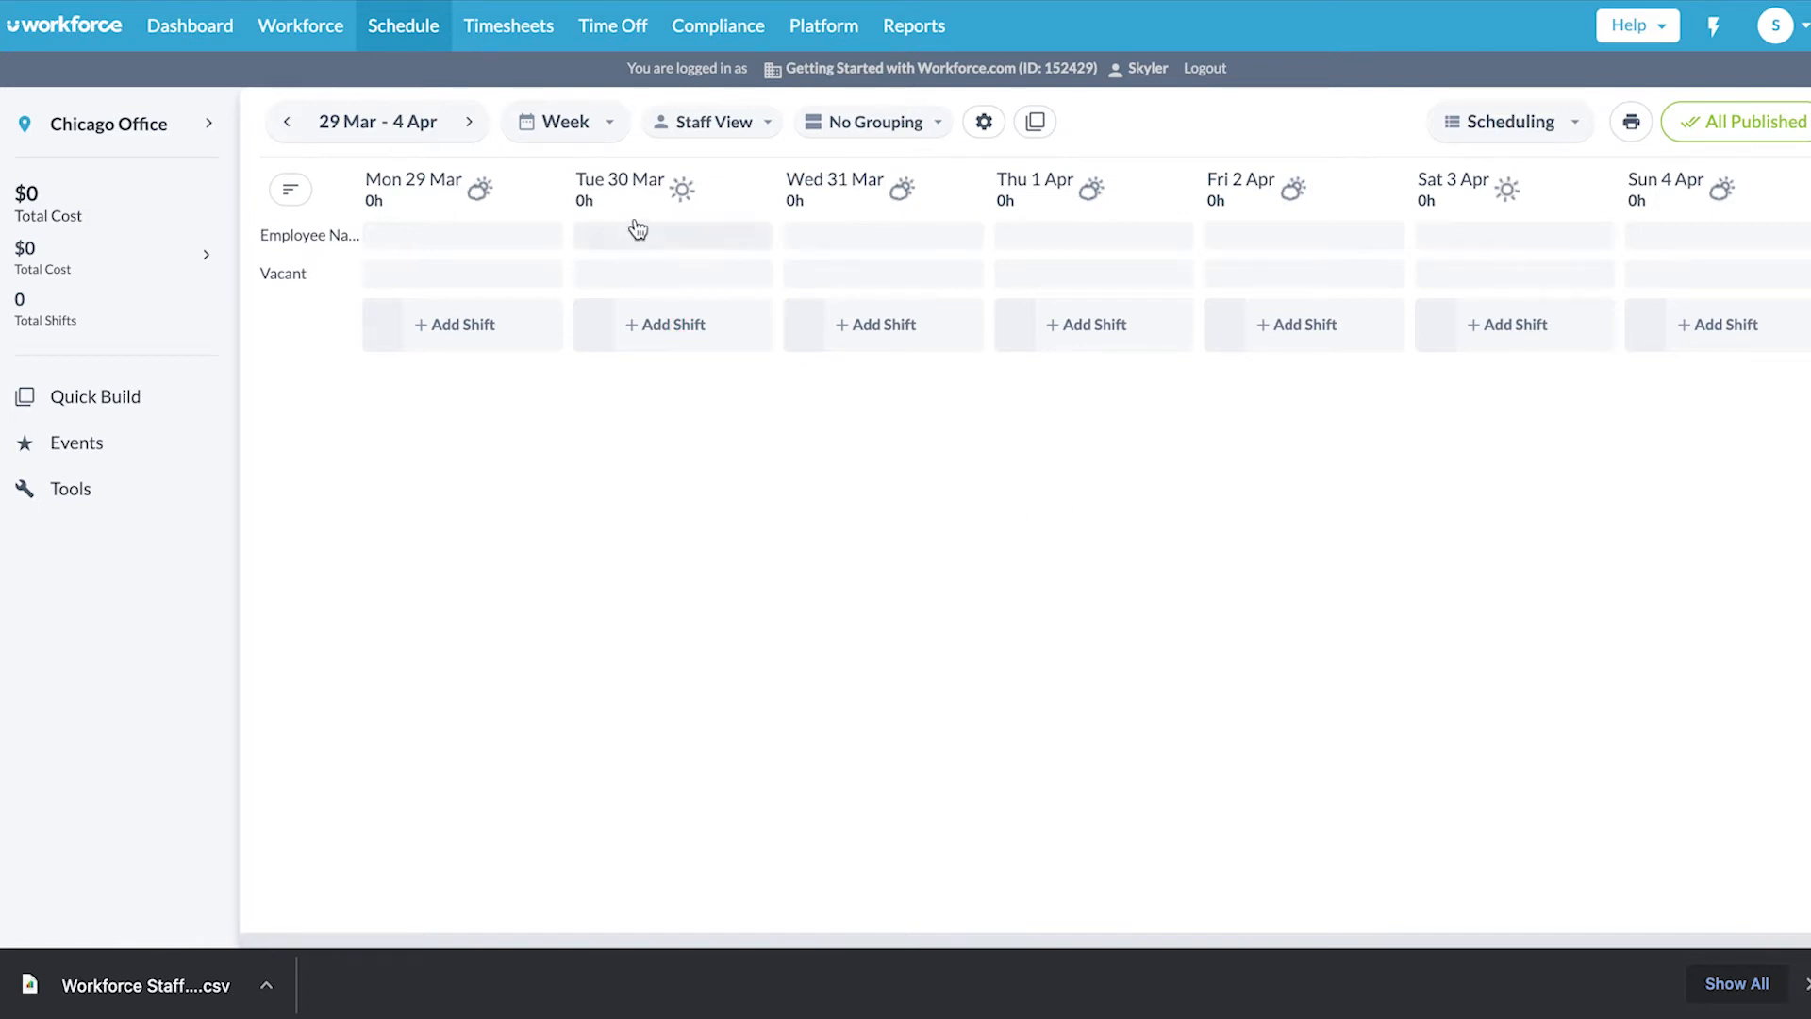
pyautogui.click(589, 132)
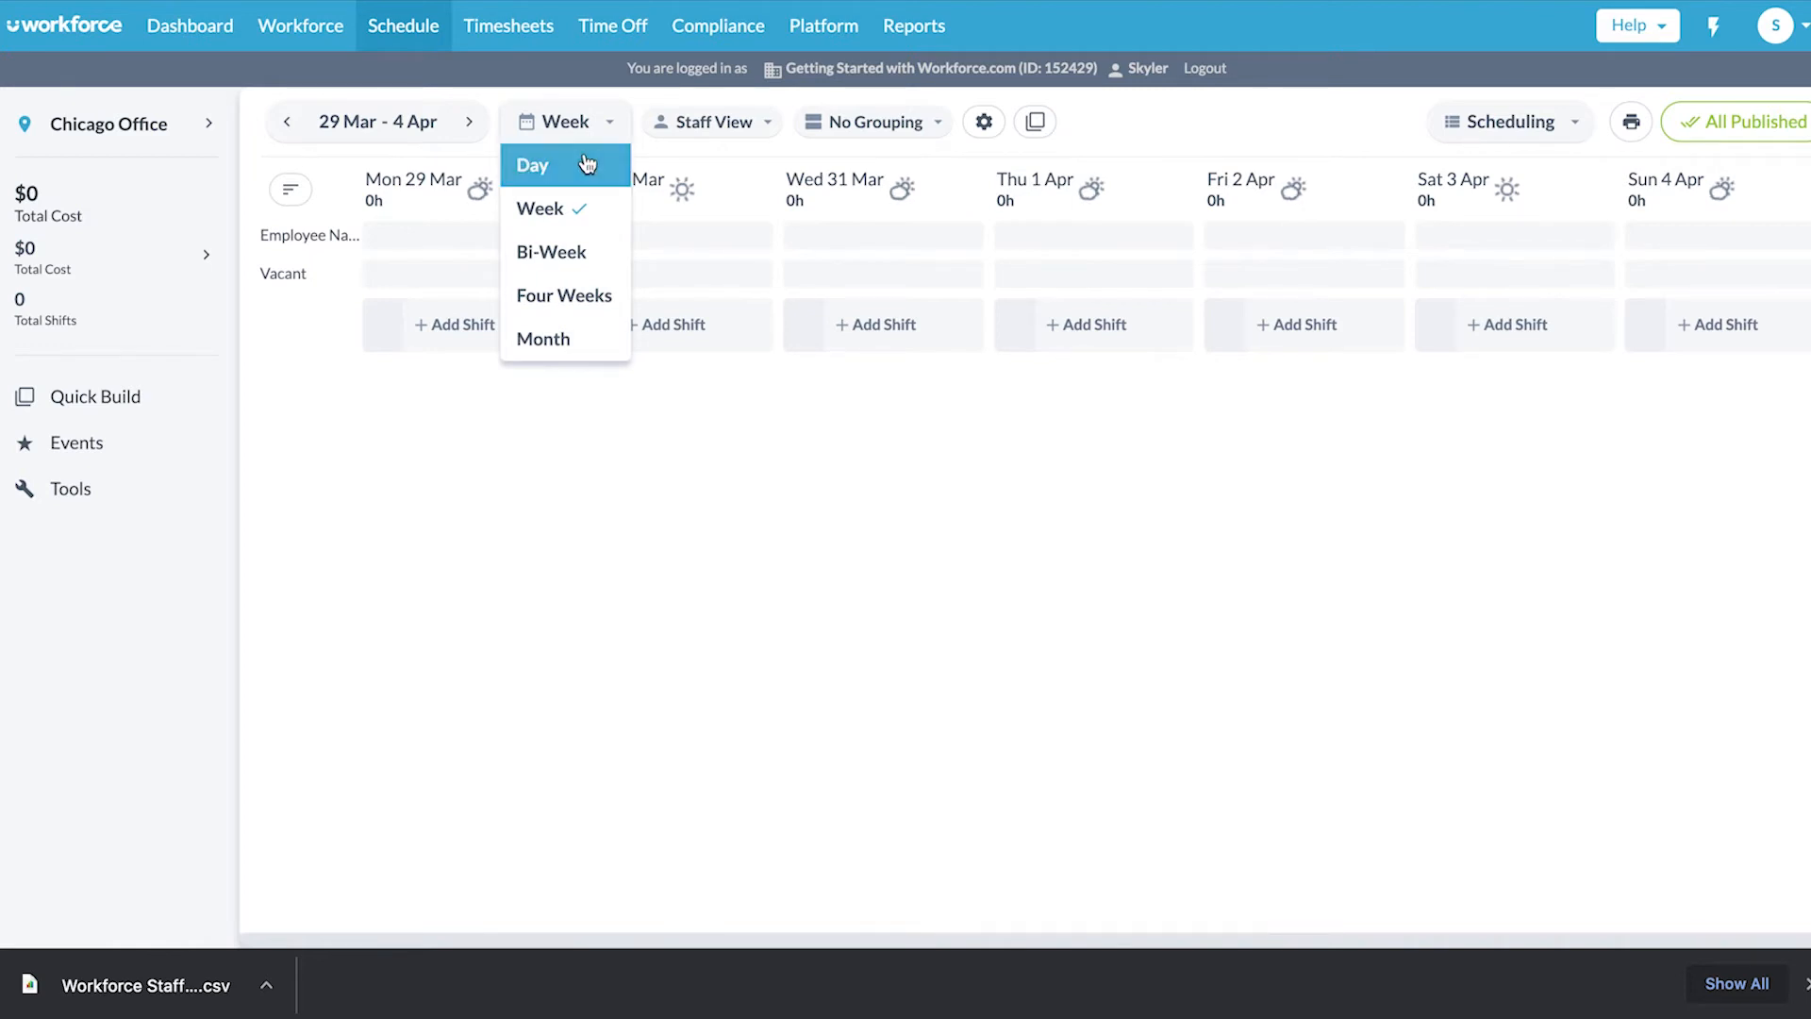
pyautogui.click(584, 220)
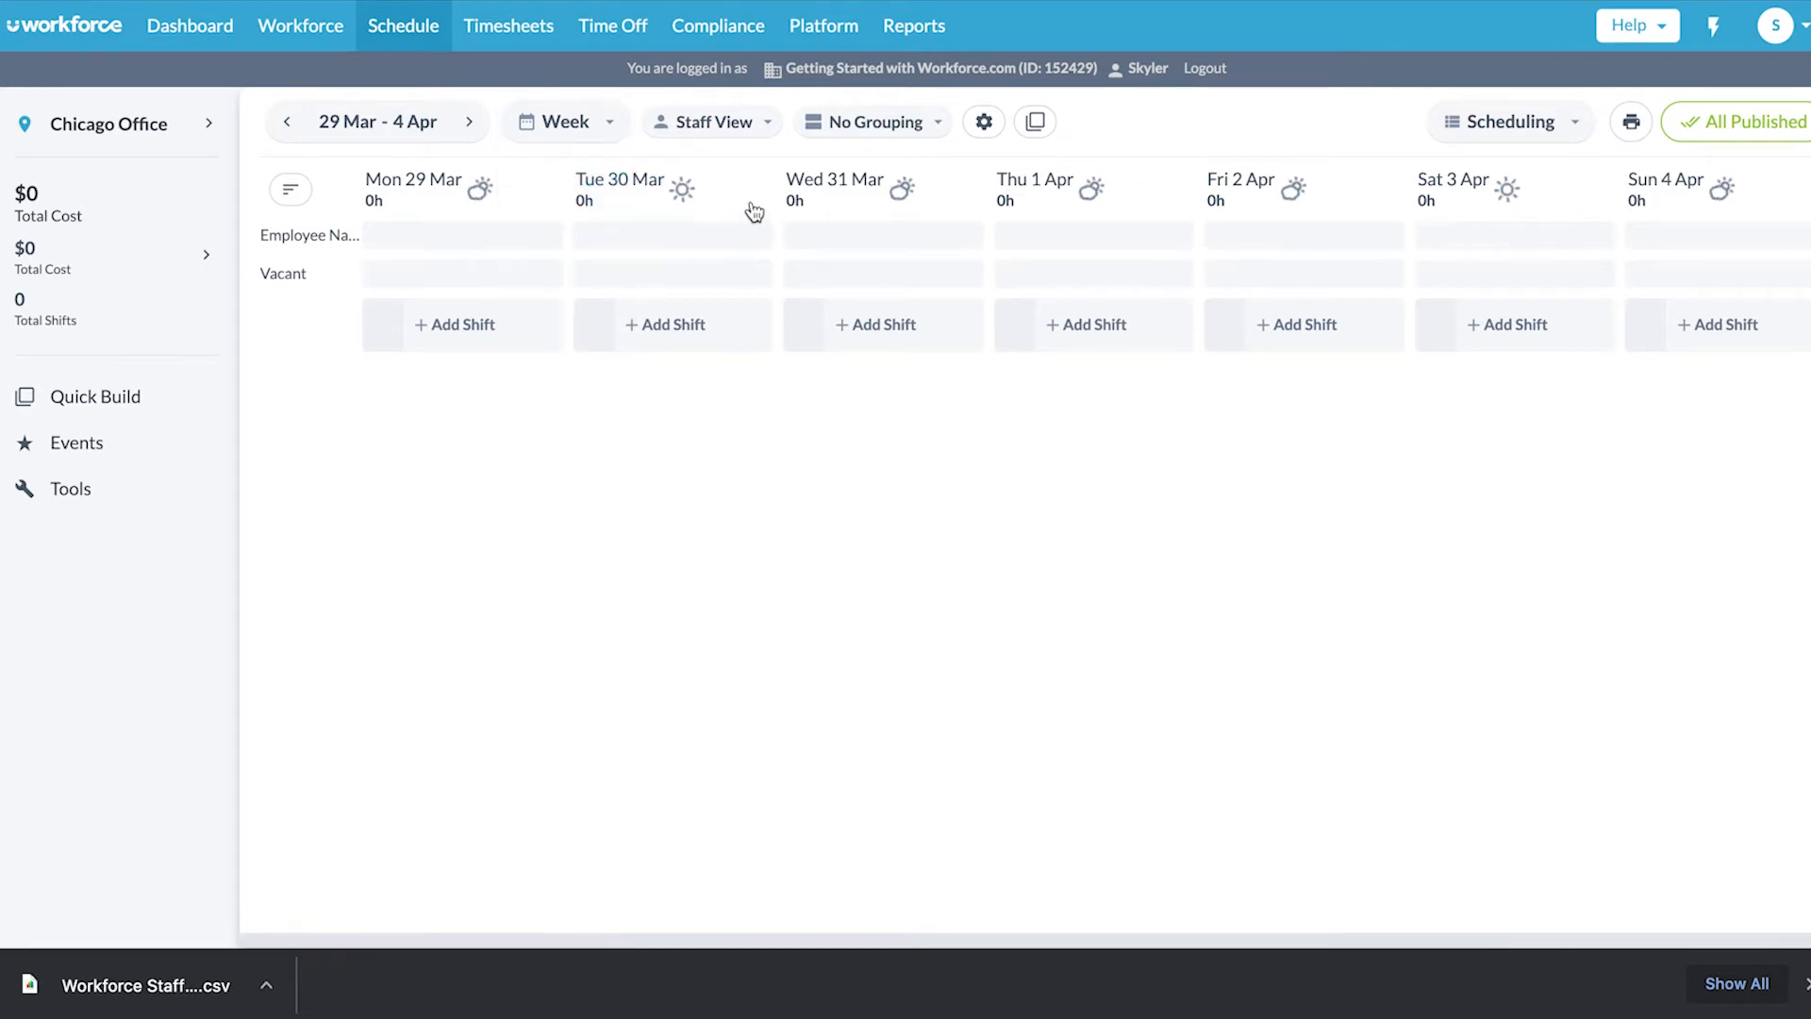
pyautogui.click(748, 124)
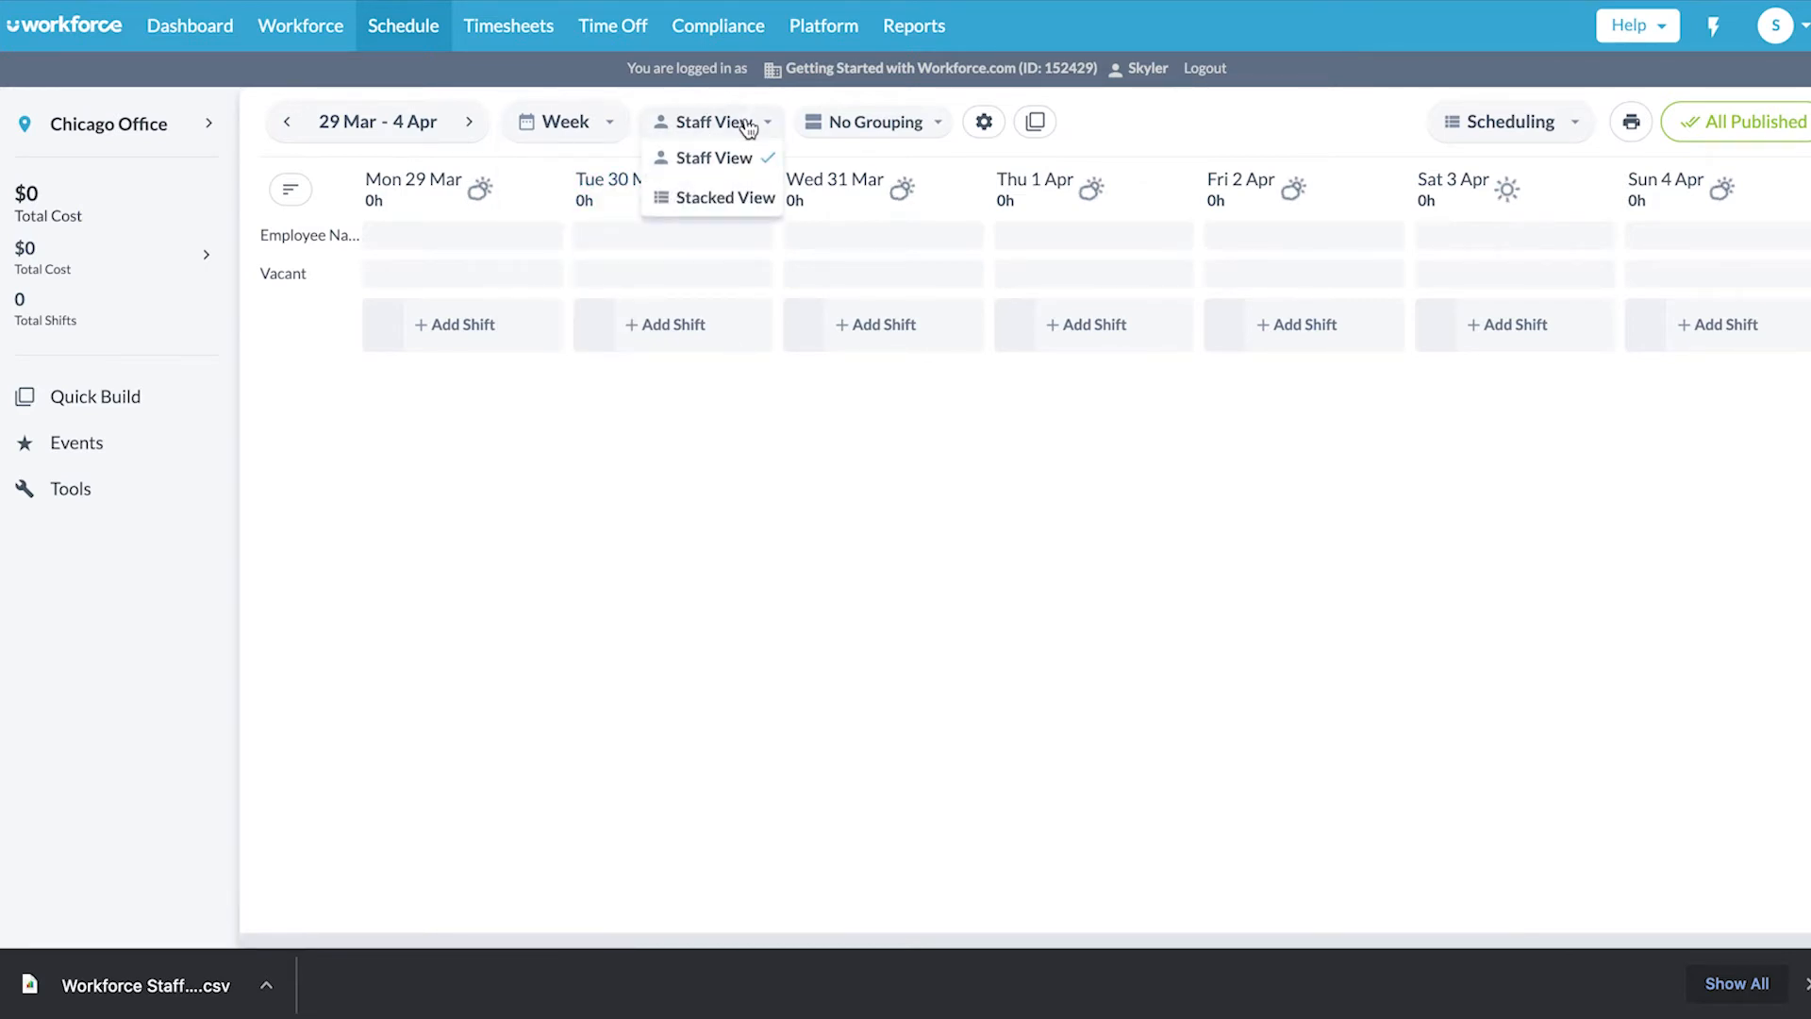
pyautogui.click(748, 198)
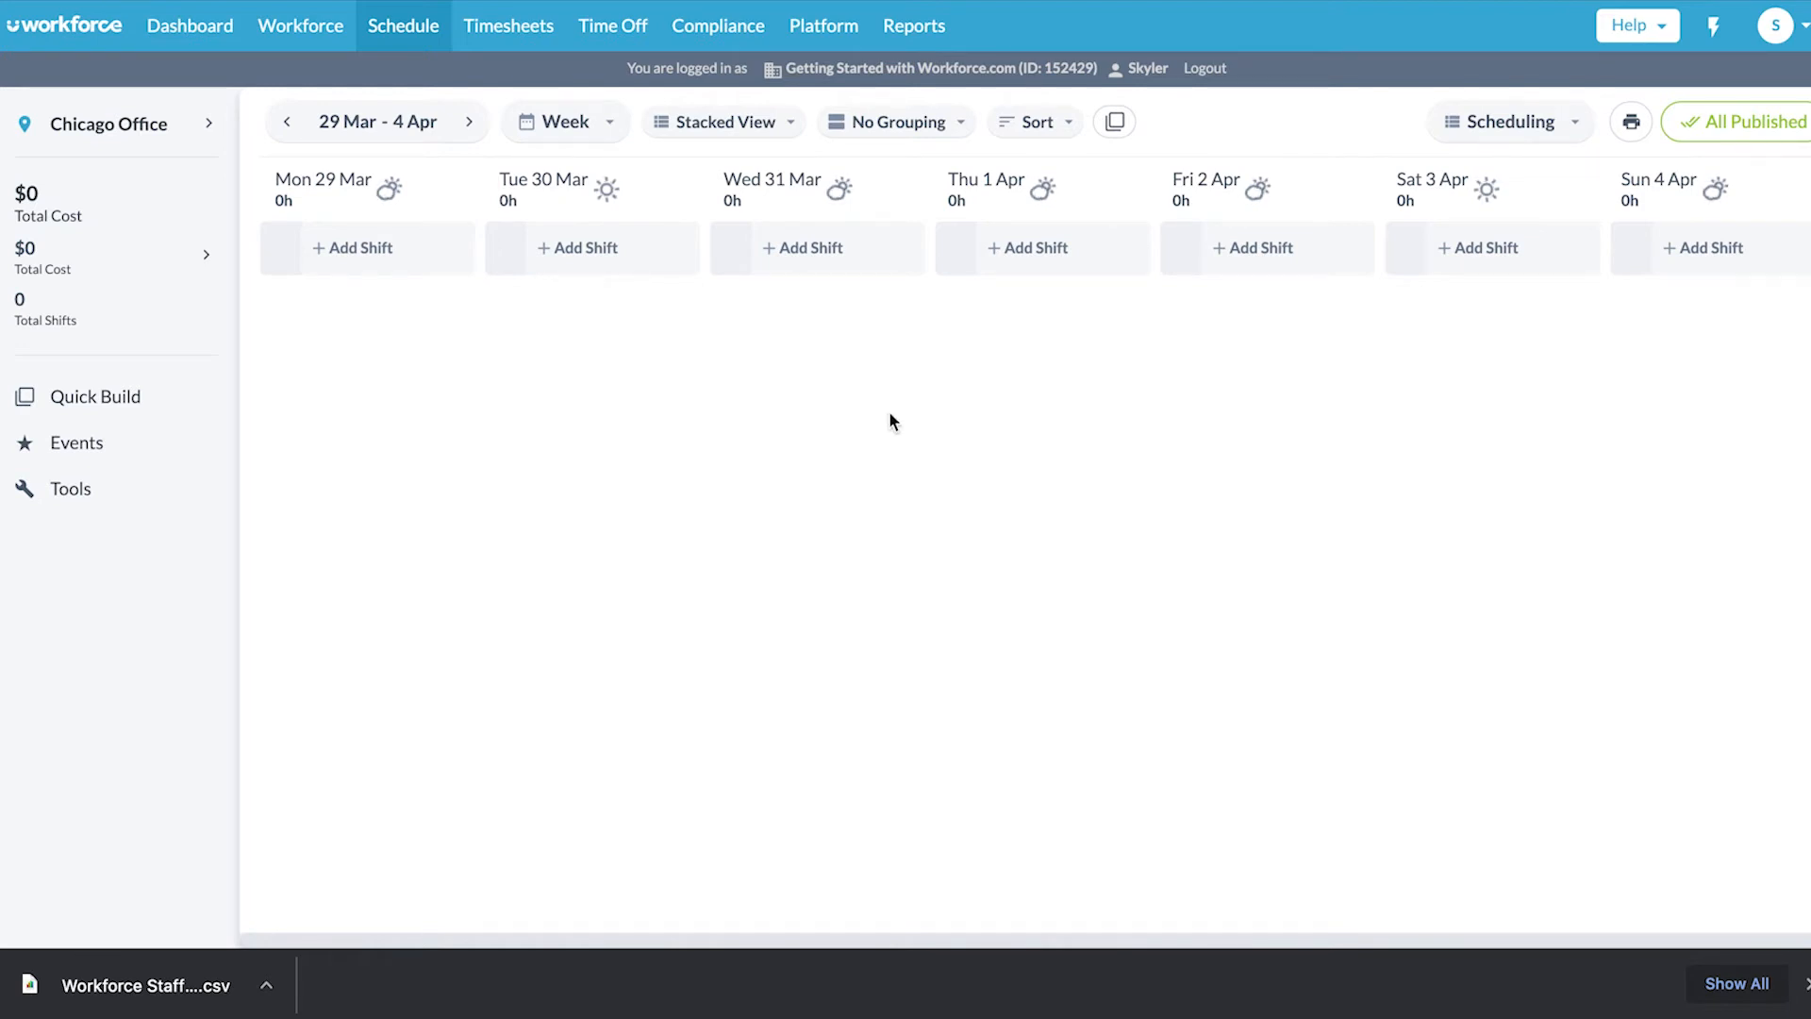
pyautogui.click(930, 125)
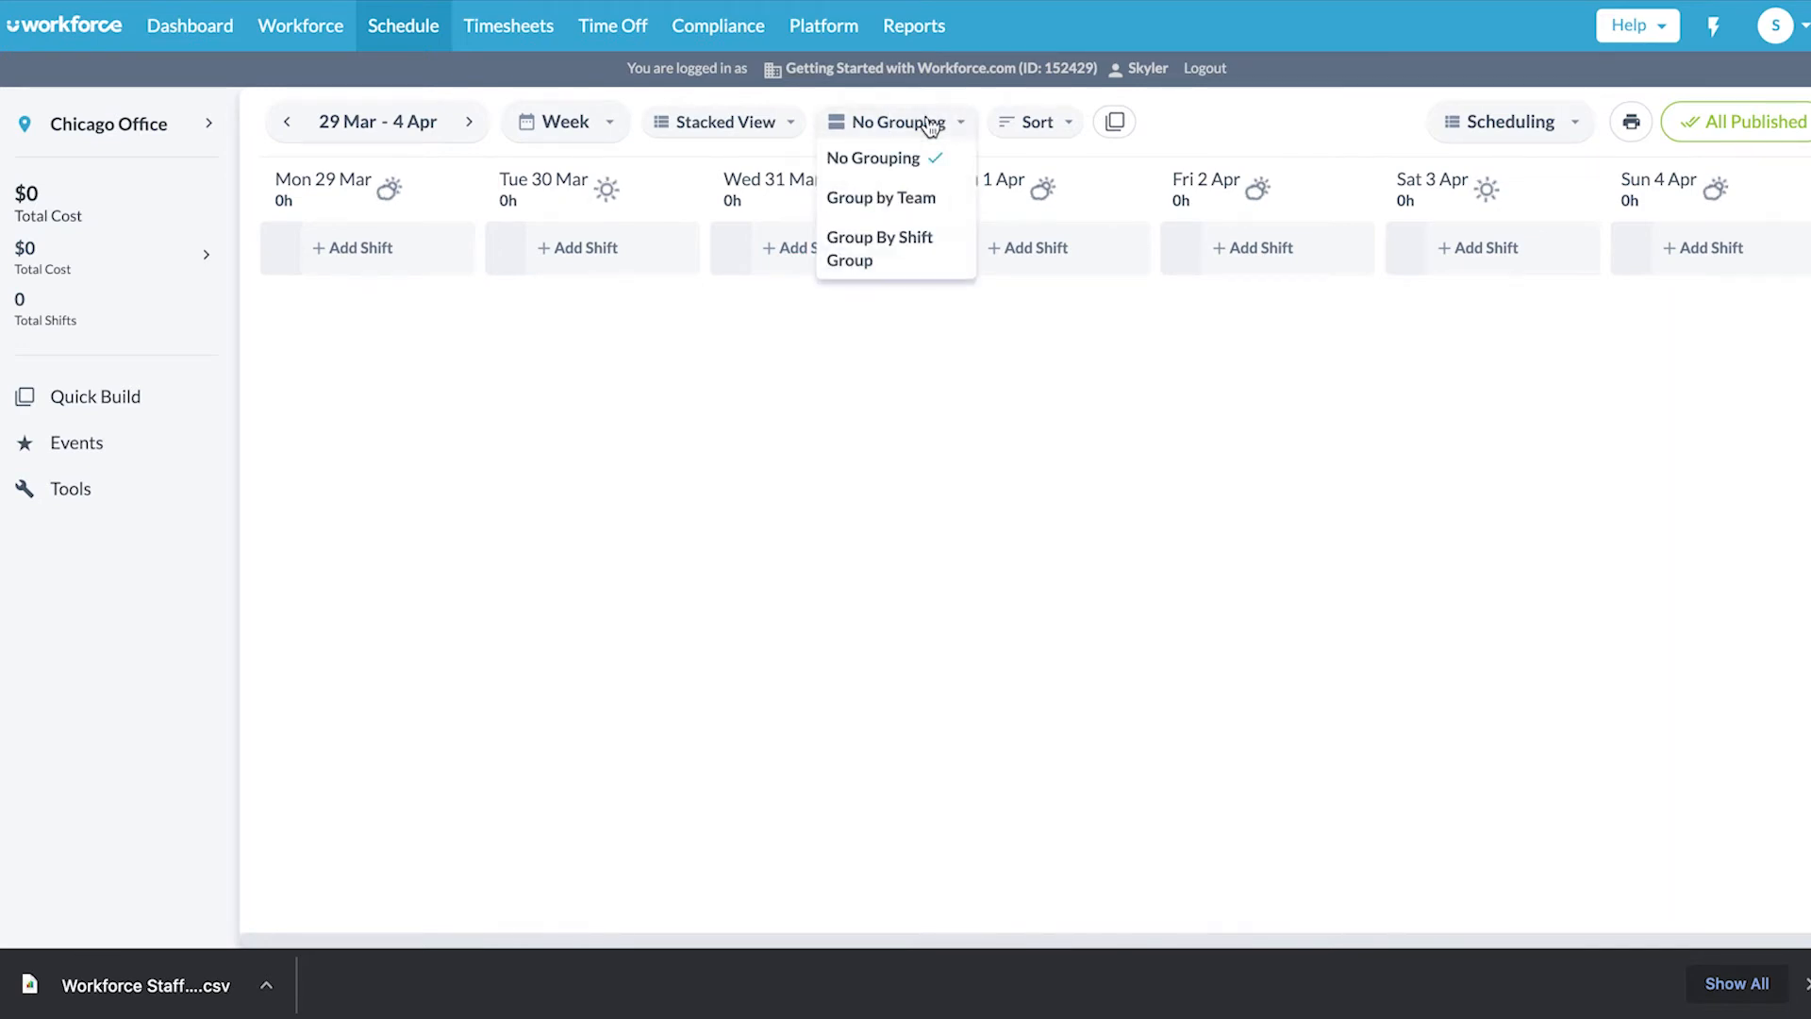
pyautogui.click(938, 198)
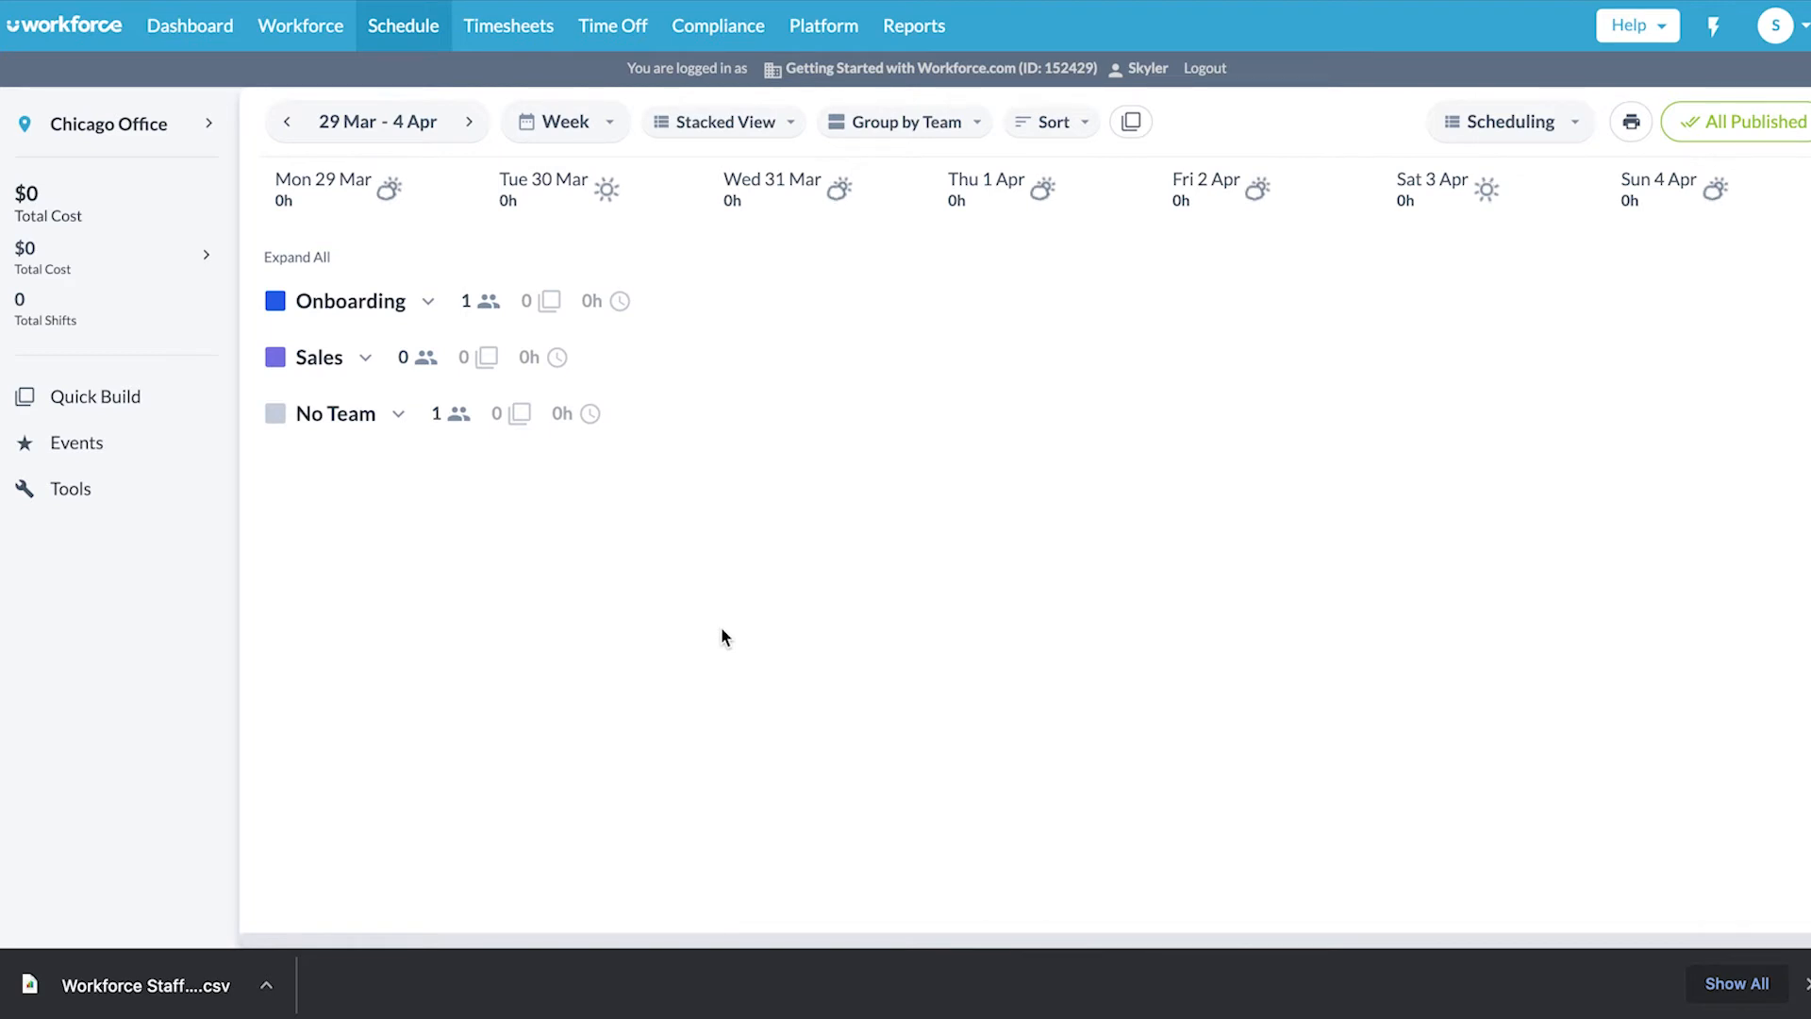
pyautogui.click(410, 307)
# - Add a 9:00a–5:00p Onboarding shift for the employee on Mon 29 Mar
pyautogui.click(378, 356)
pyautogui.click(400, 514)
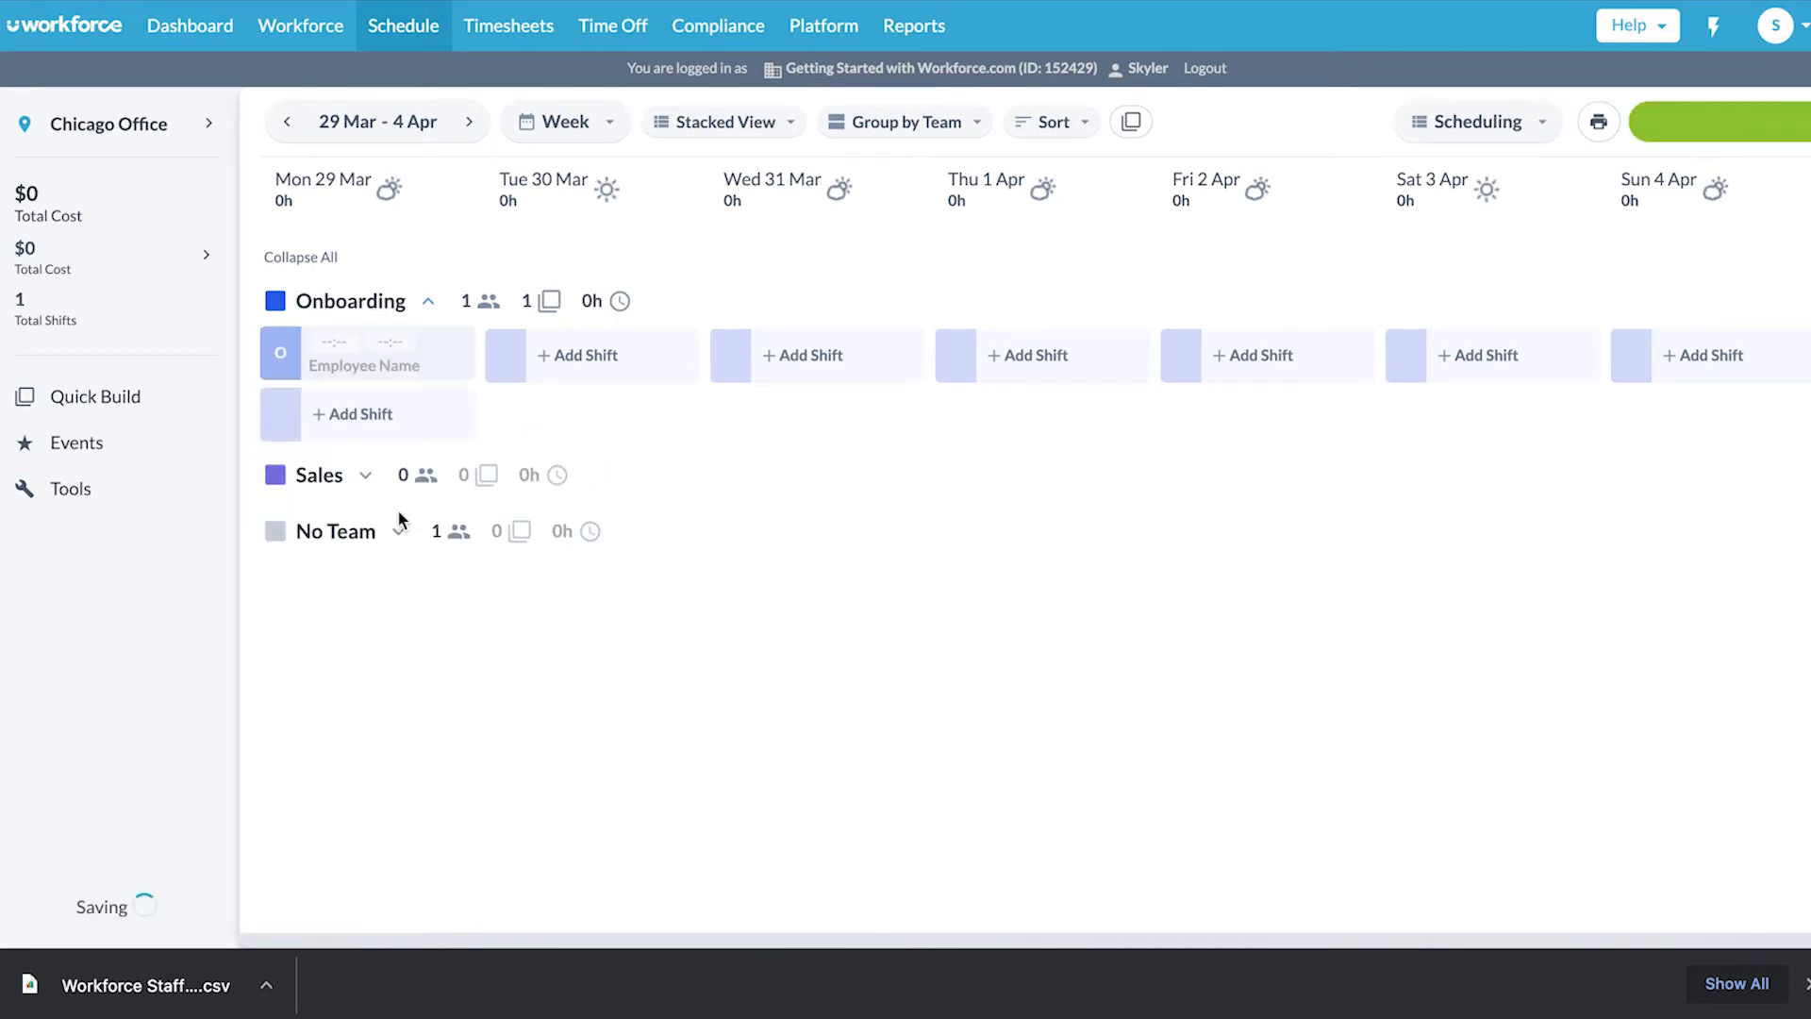
pyautogui.click(337, 340)
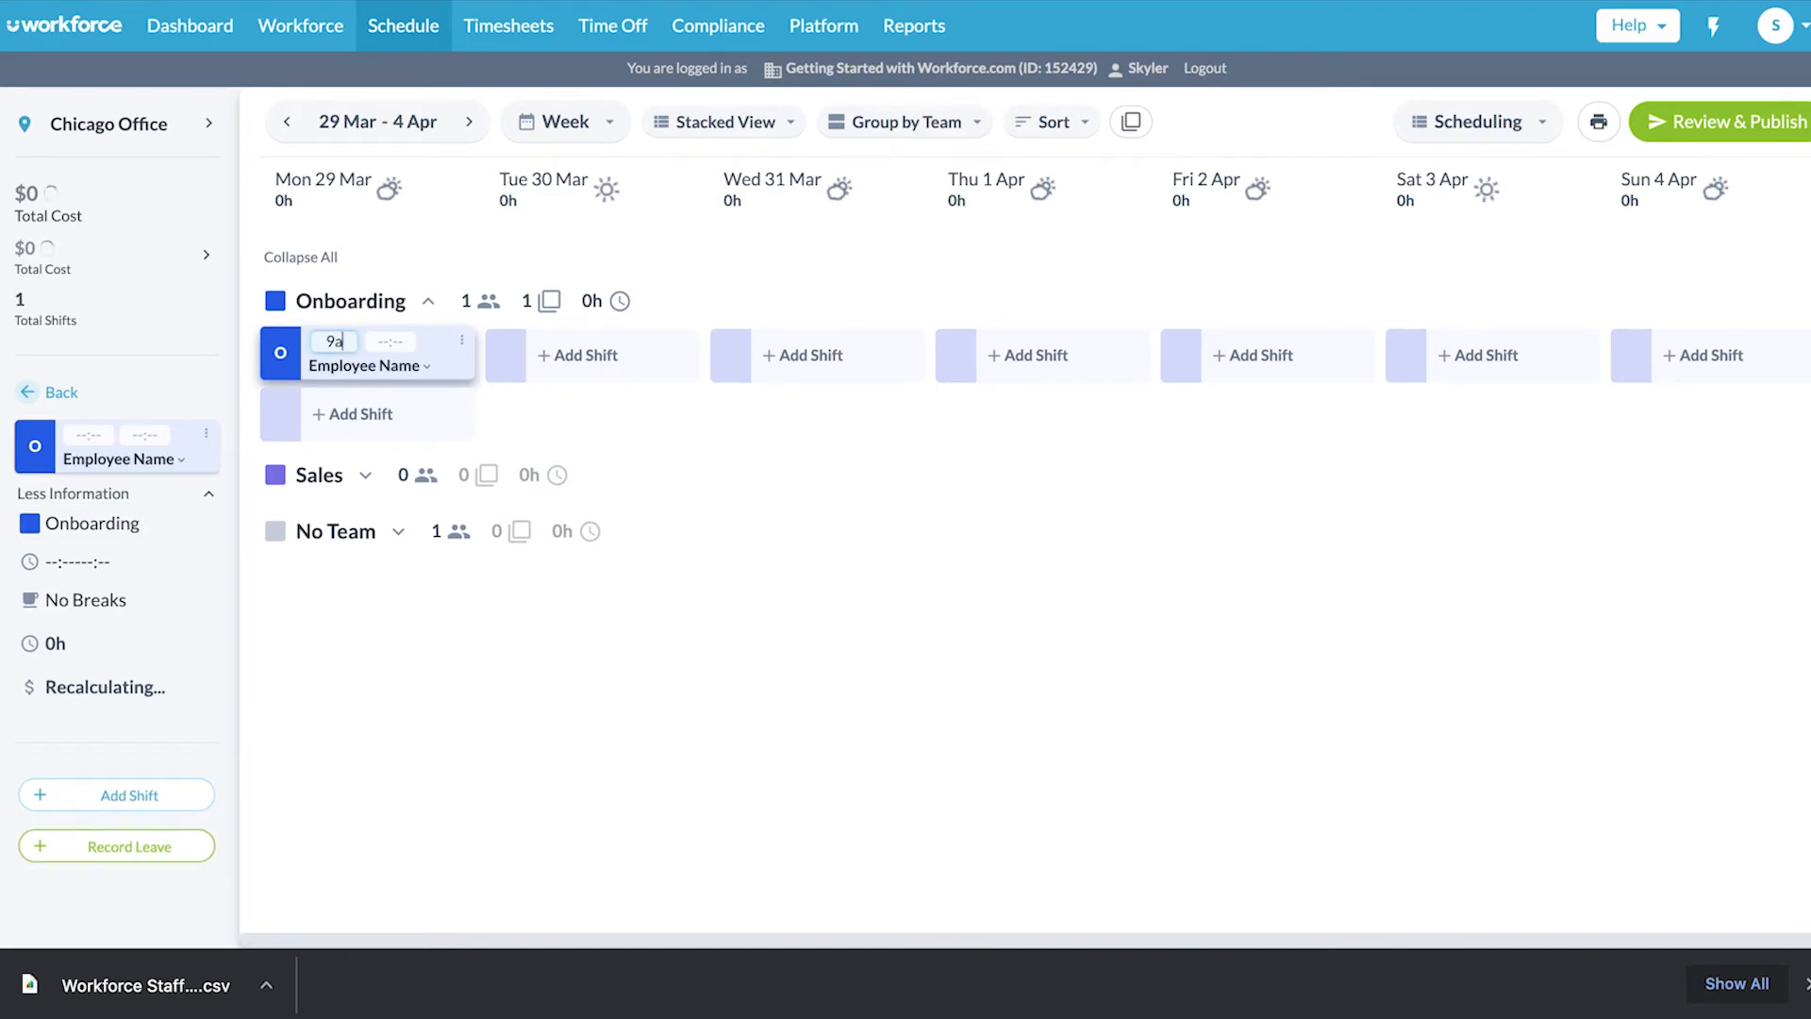
pyautogui.click(390, 342)
pyautogui.write('5')
pyautogui.click(597, 753)
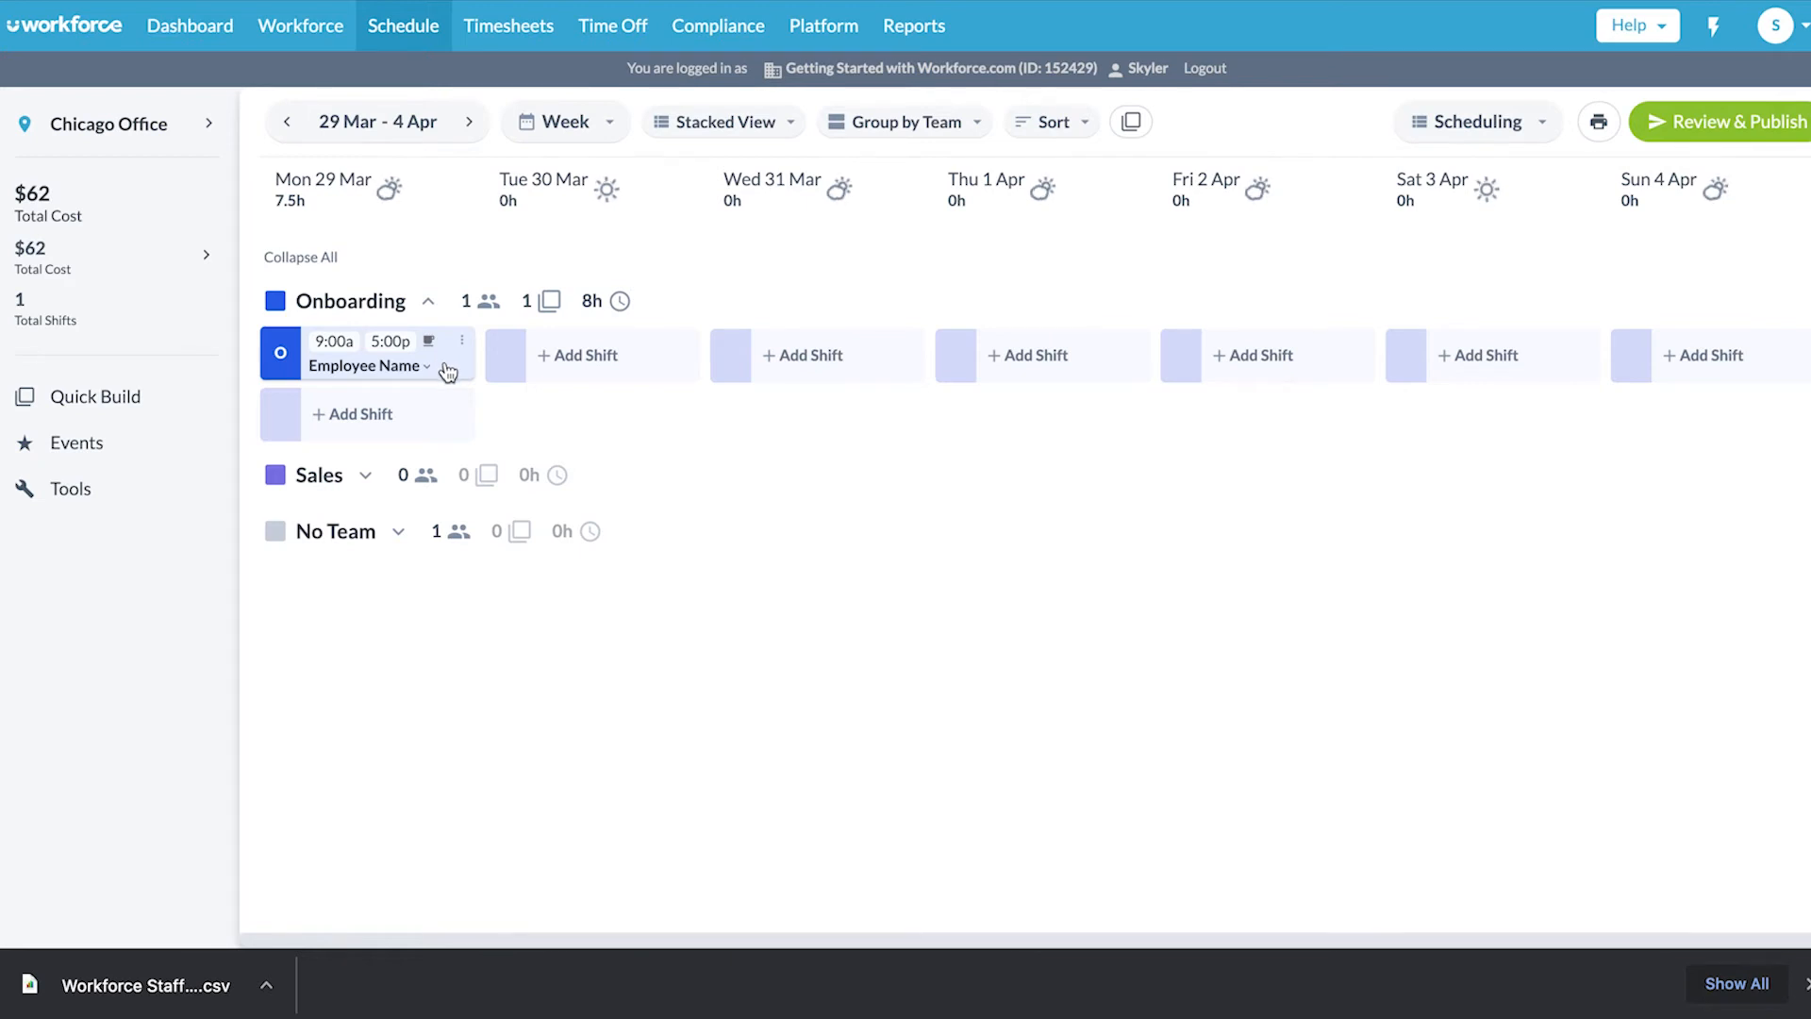
# - Copy the Monday shift onto each day from Tue 30 Mar to Sat 3 Apr
pyautogui.press('super+c')
pyautogui.press('super+v')
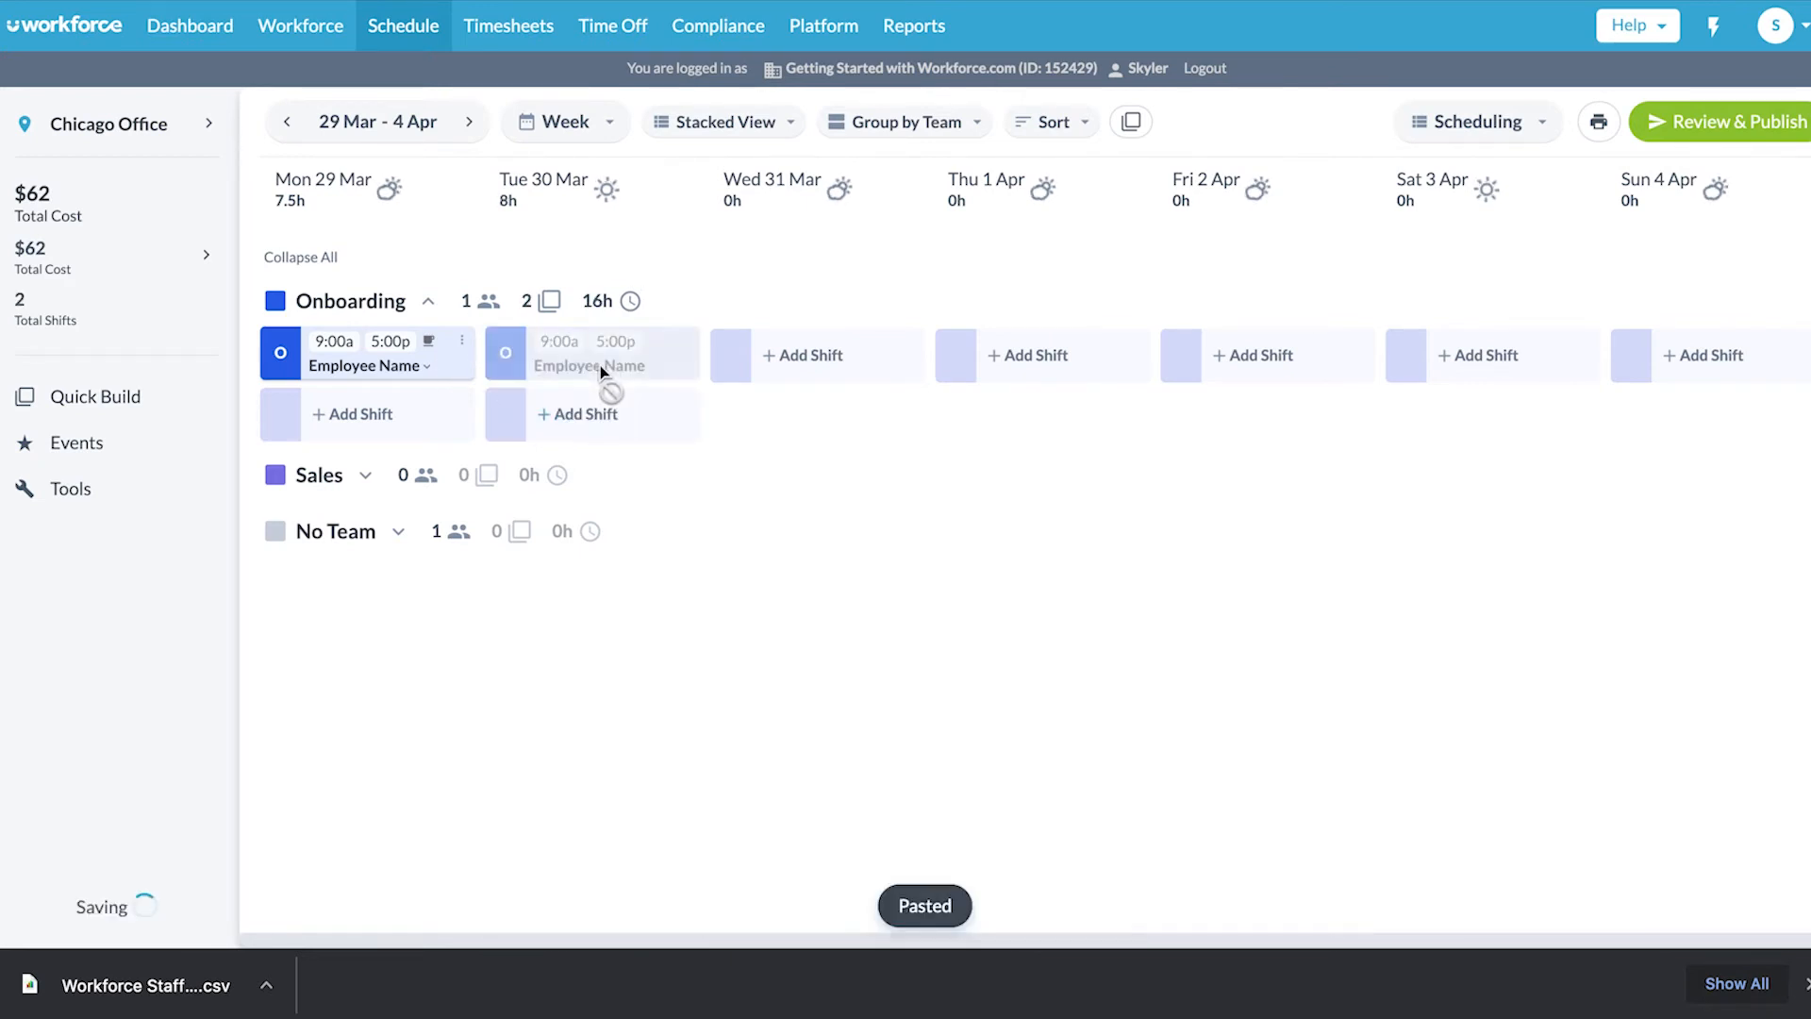
pyautogui.press('super+v')
pyautogui.press('super+v')
pyautogui.press('super+v')
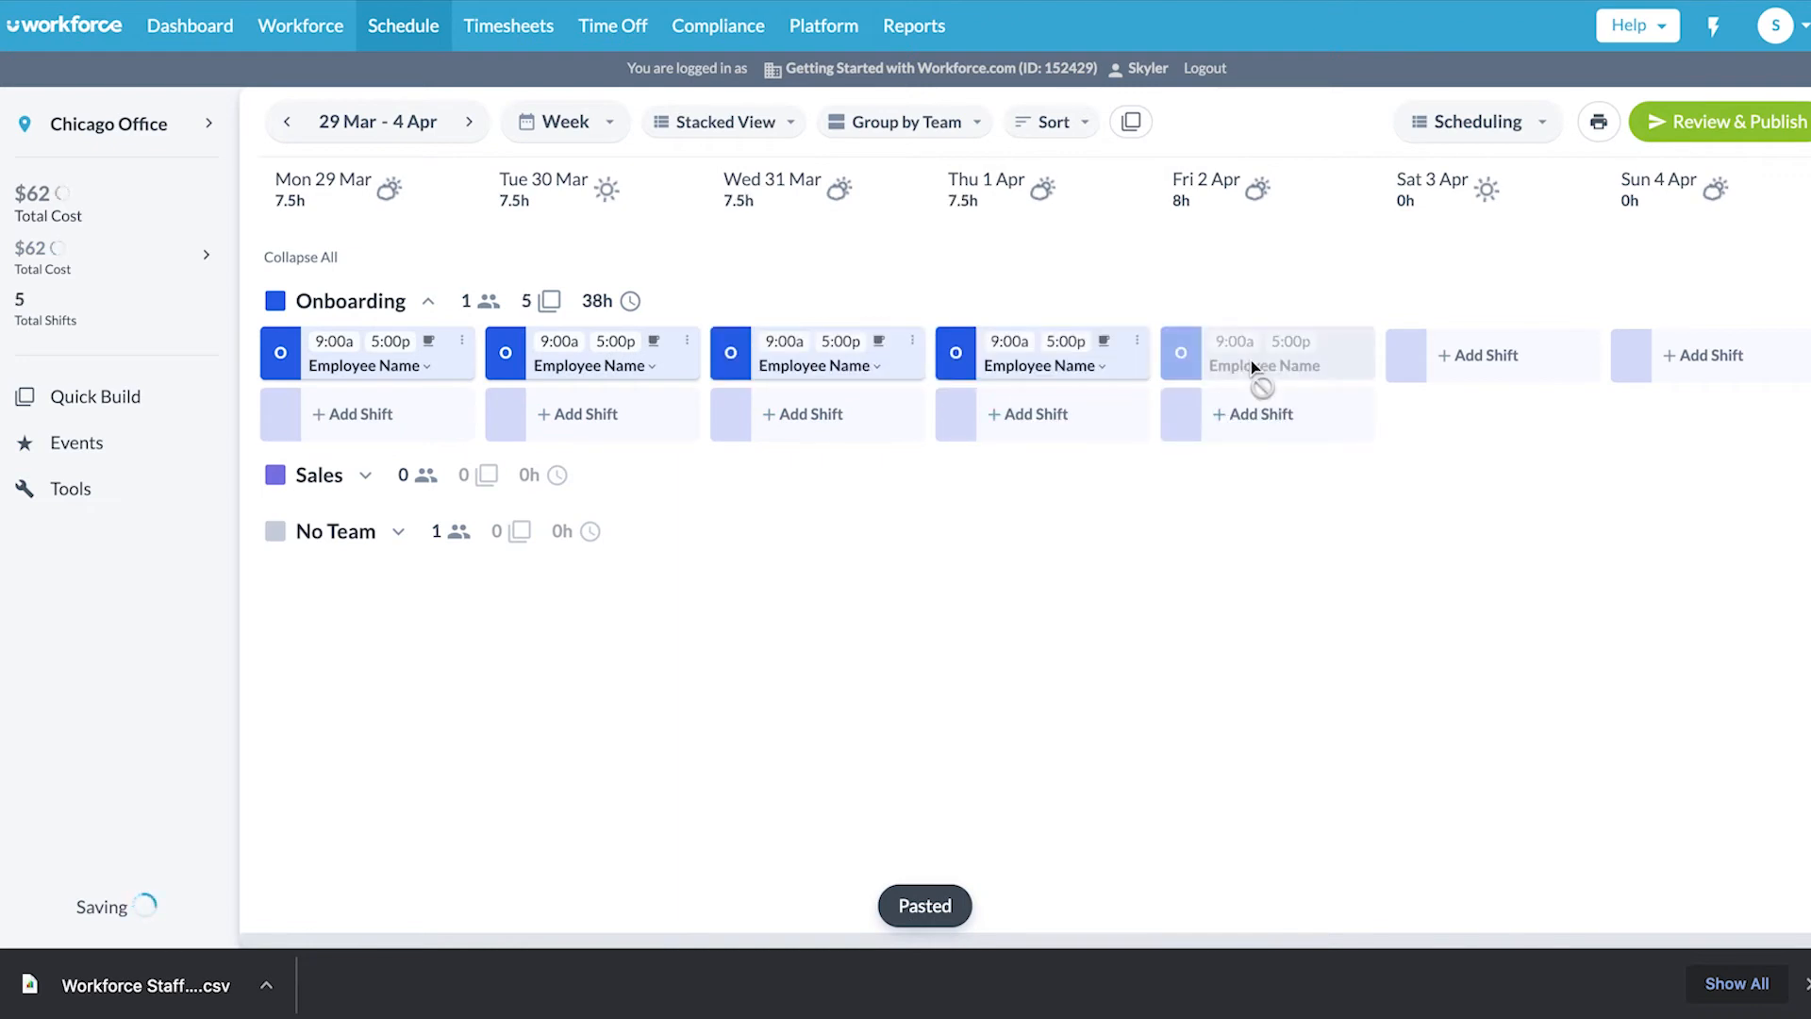
pyautogui.press('super+v')
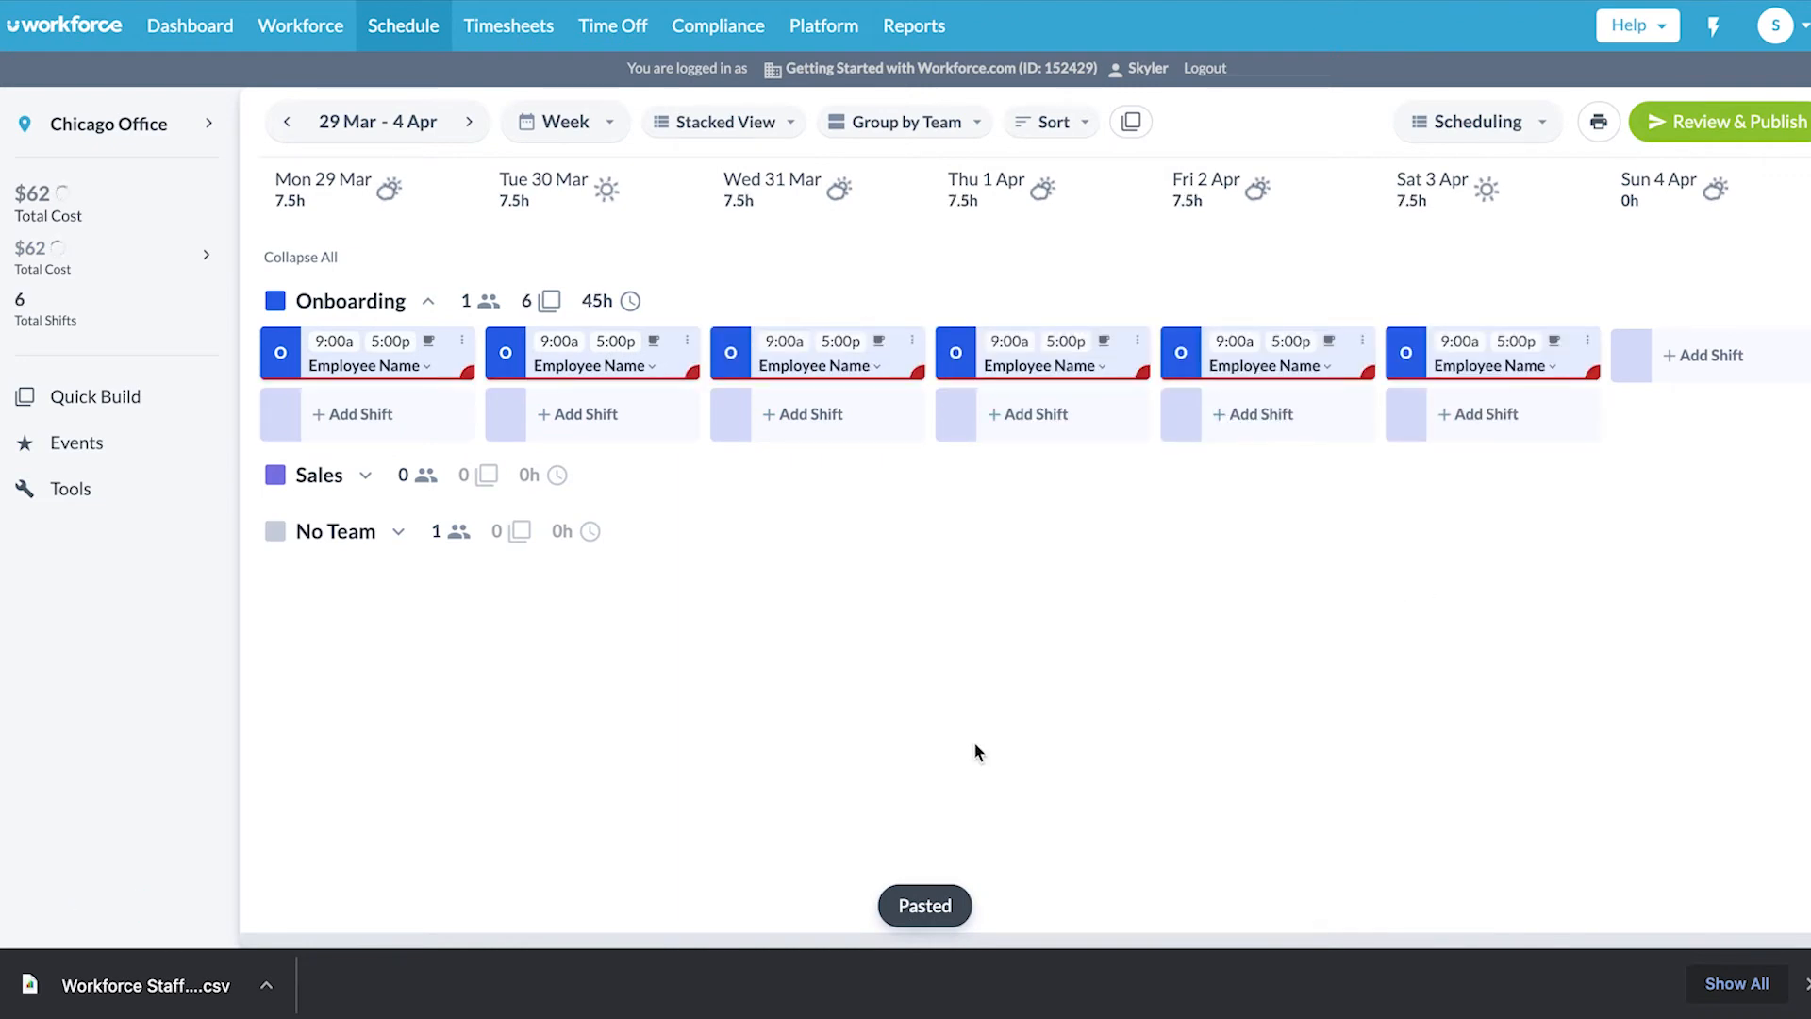
pyautogui.click(1755, 121)
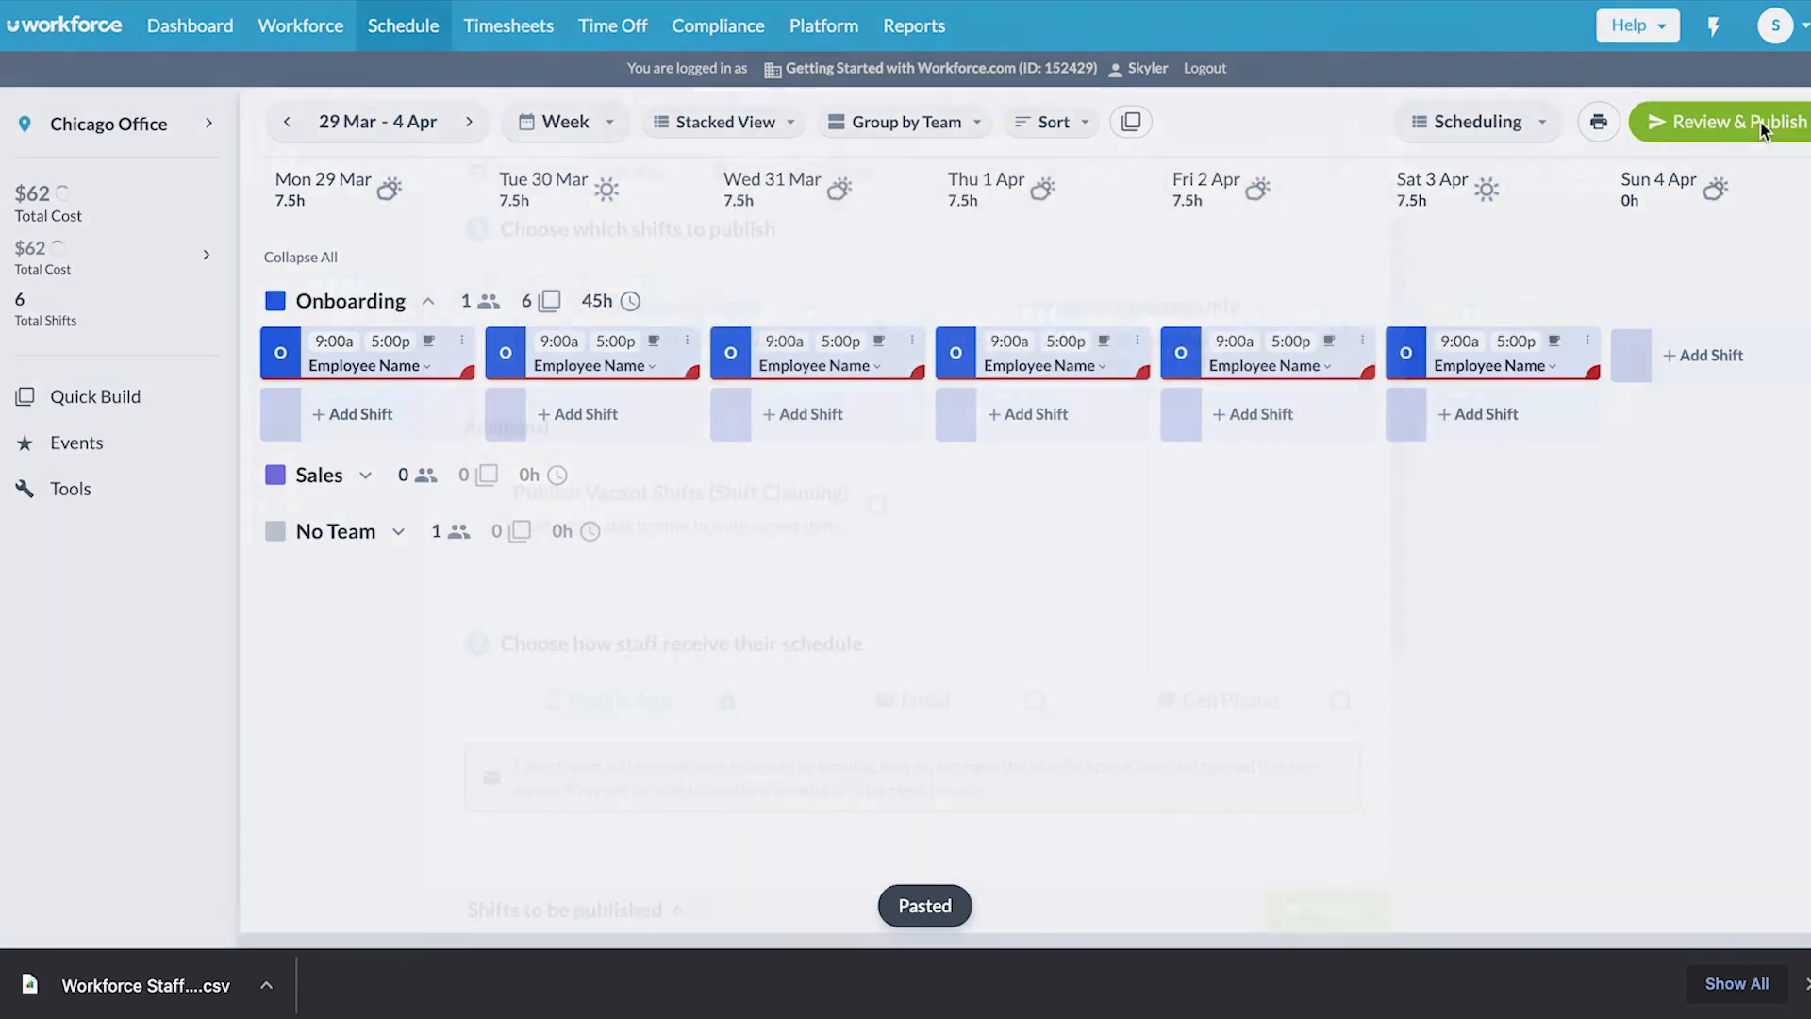
# - Publish the six Onboarding shifts from the Review & Publish dialog
pyautogui.click(1354, 877)
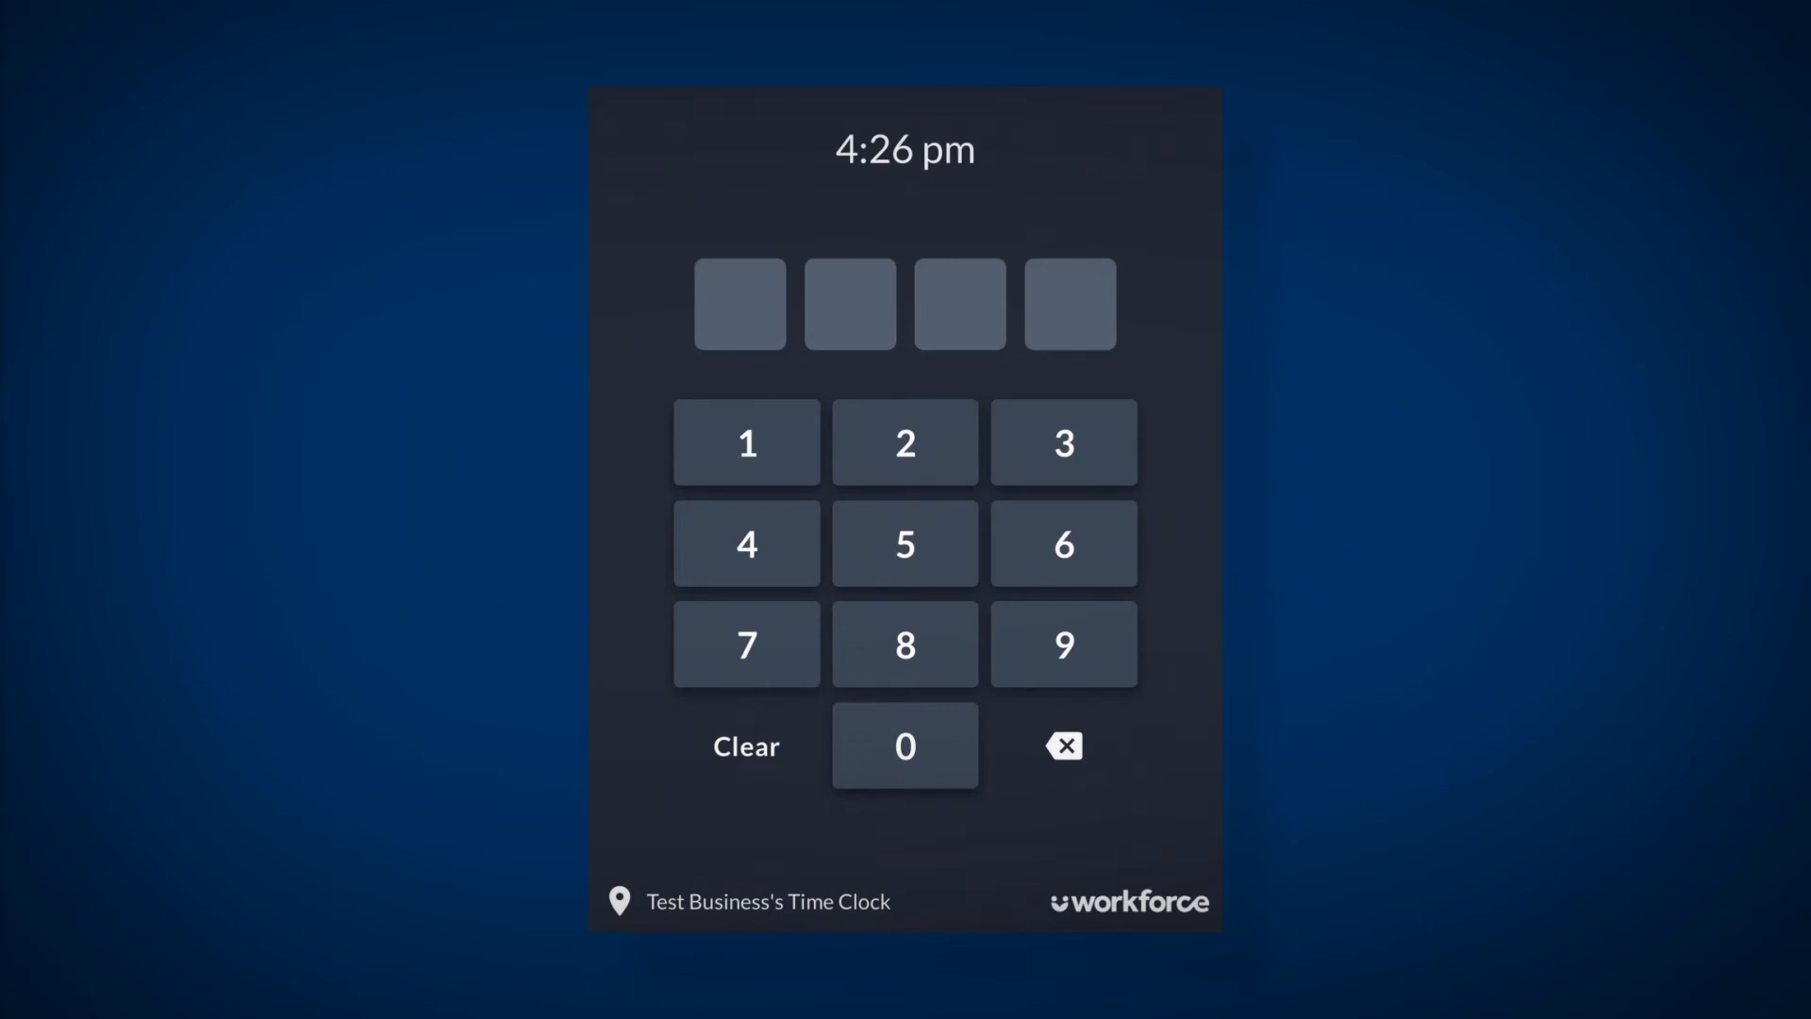
# - Enter the employee's 4-digit time clock PIN and clock in with START selected
pyautogui.click(747, 442)
pyautogui.click(905, 442)
pyautogui.click(1064, 442)
pyautogui.click(747, 543)
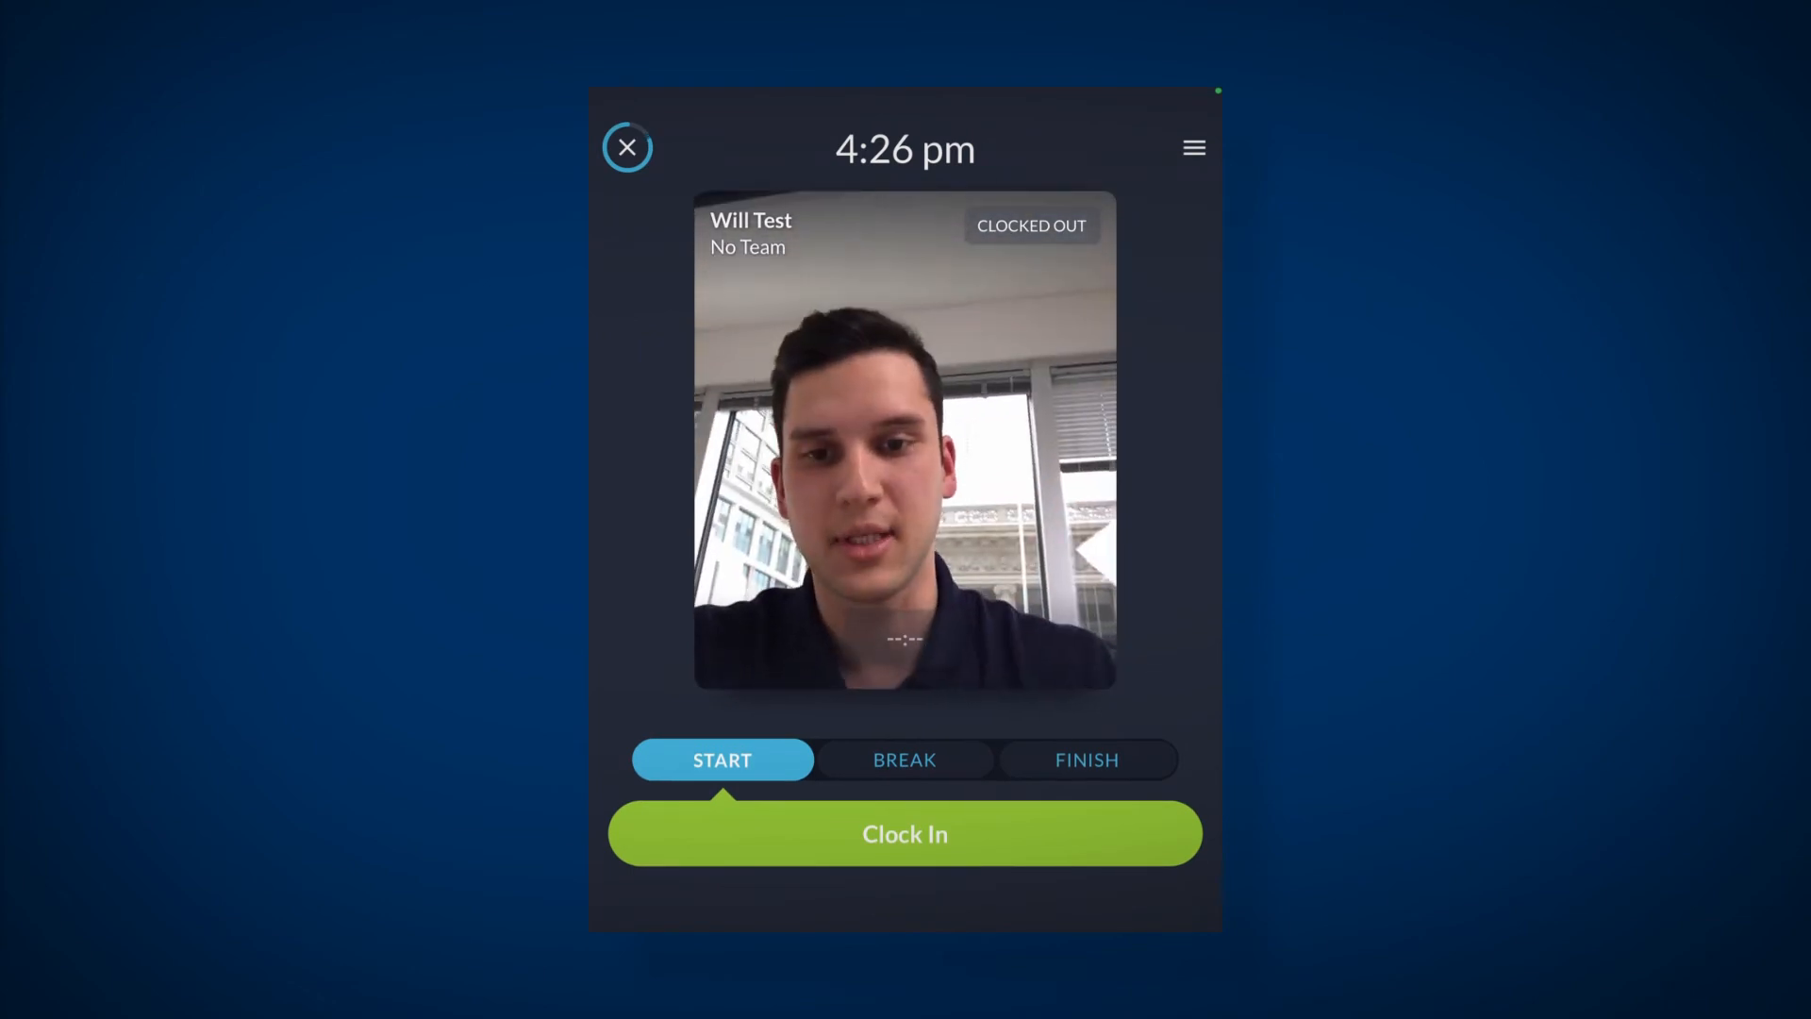
pyautogui.click(906, 834)
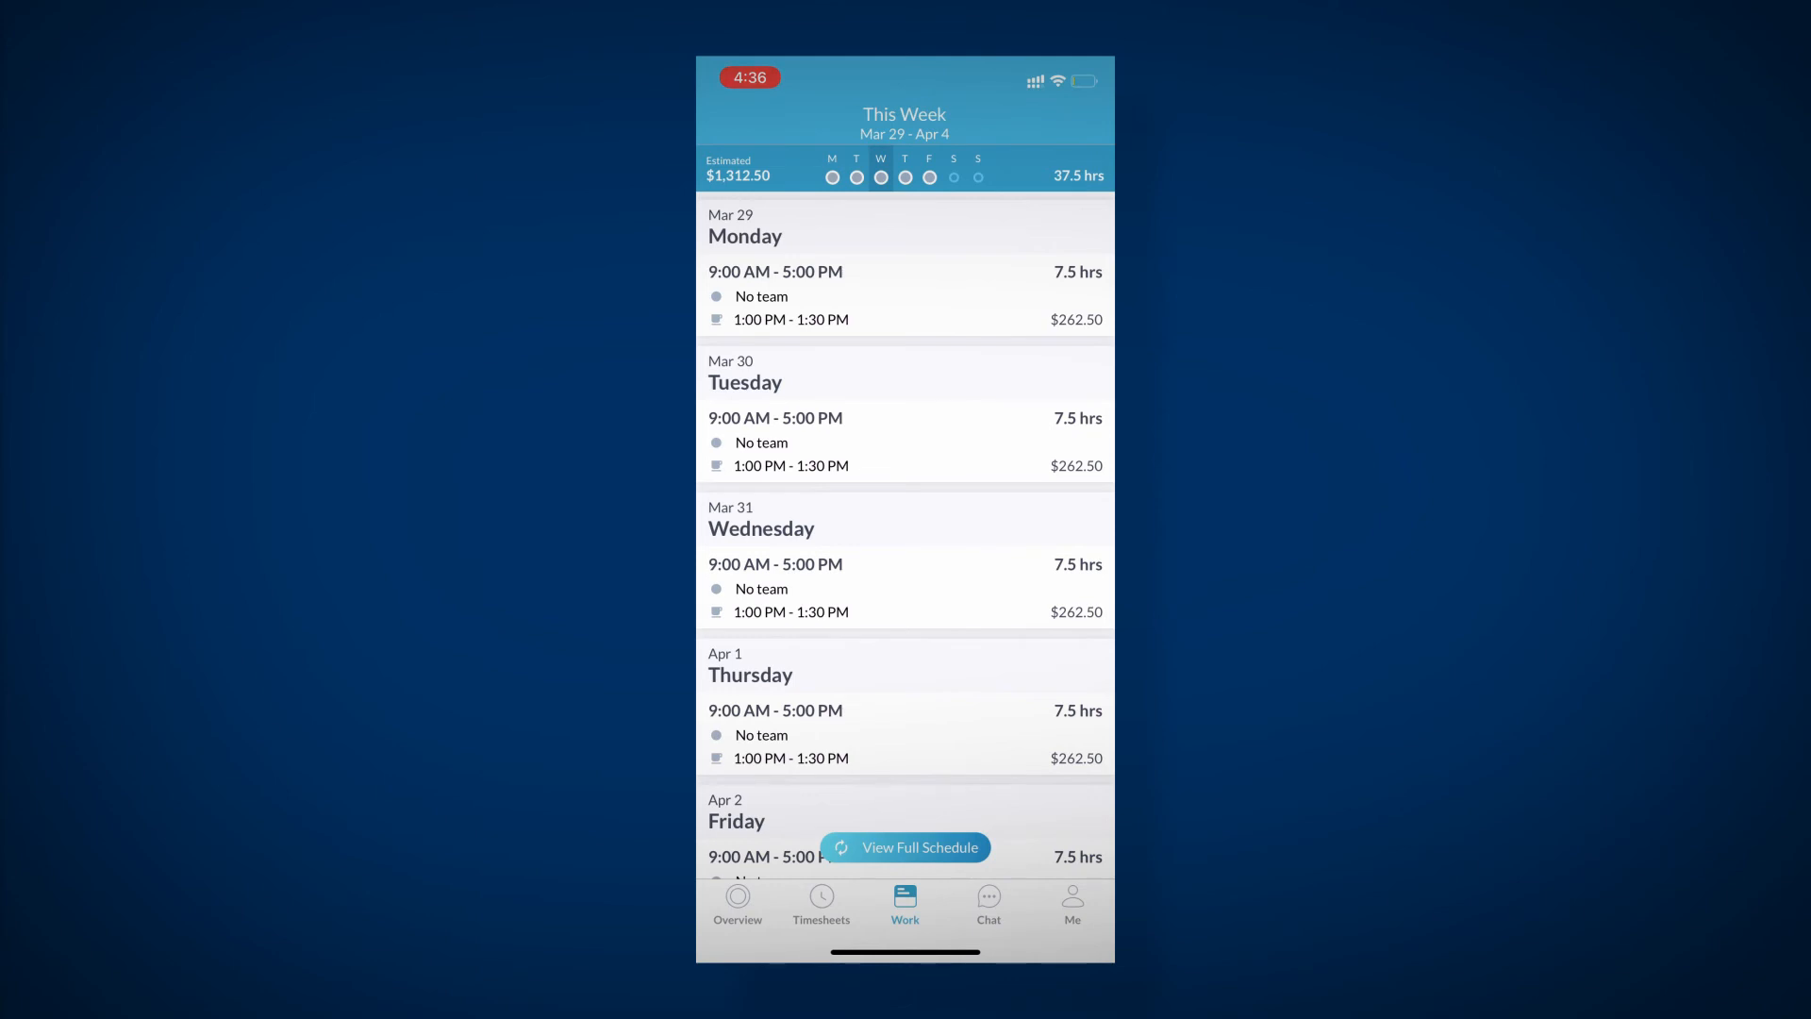
# - Start a remote GPS clock-in from the mobile app's Overview, clocking in at the office site
pyautogui.click(738, 904)
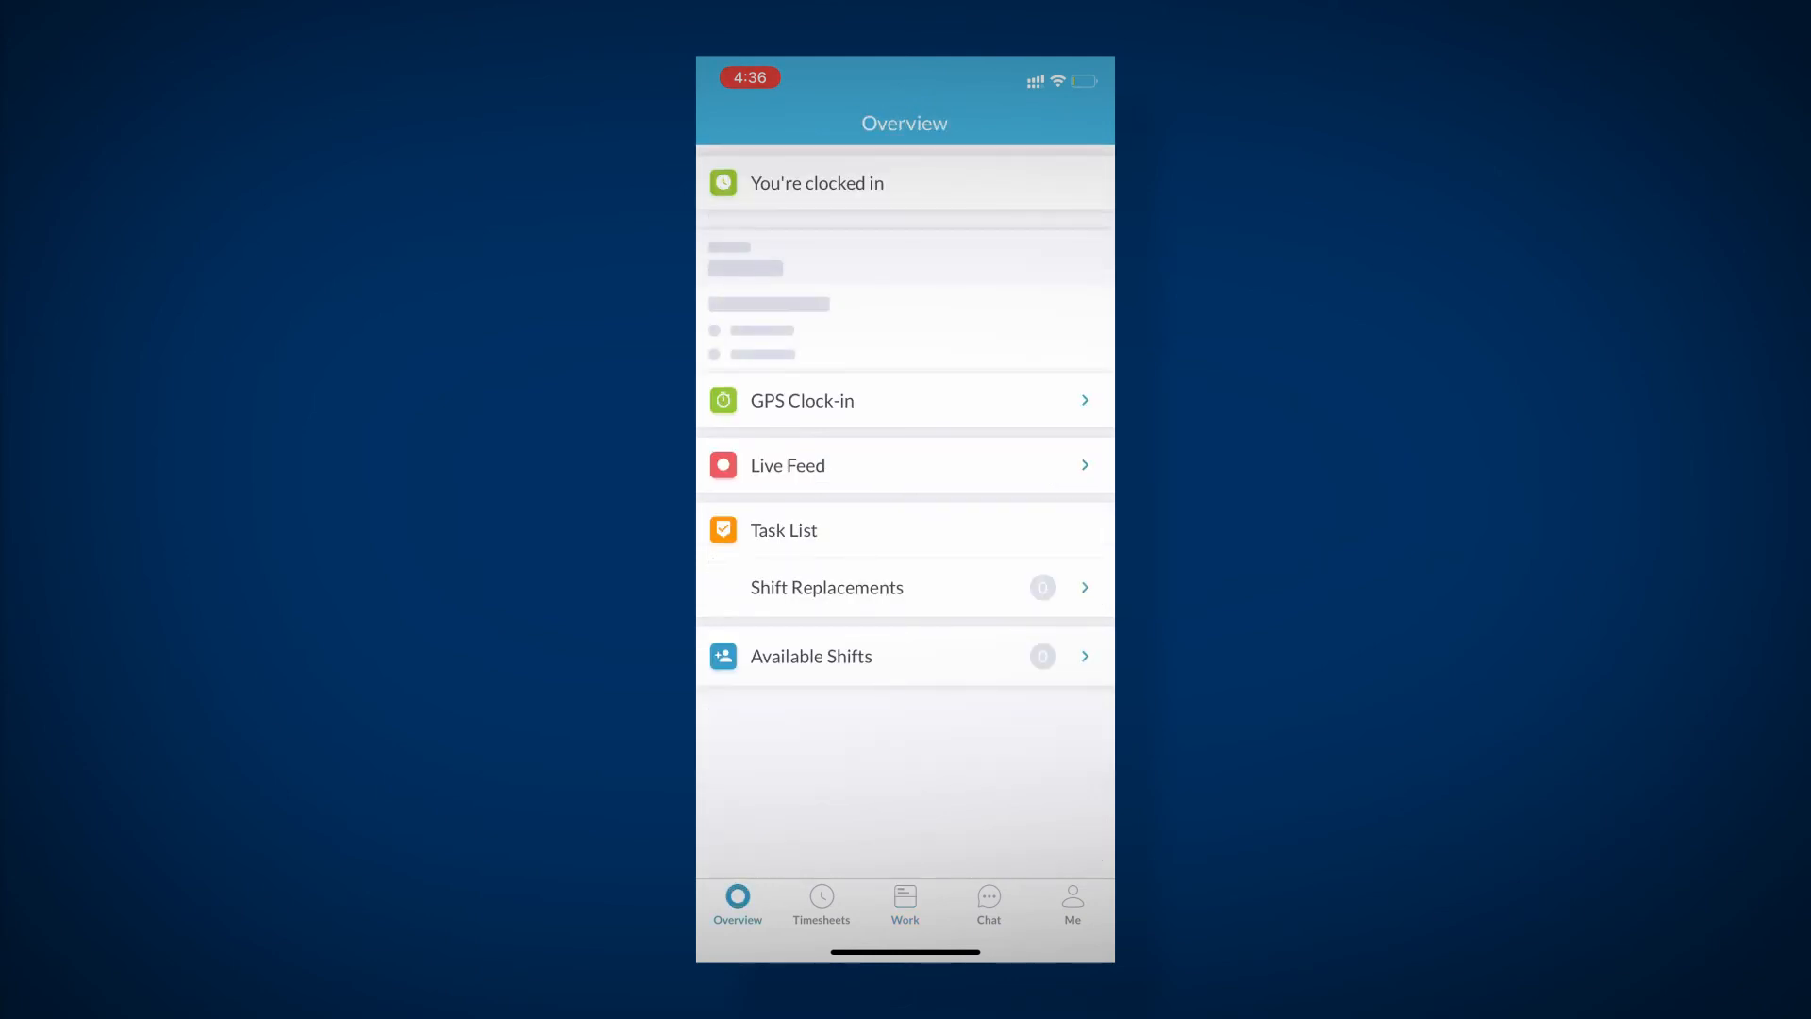
pyautogui.click(904, 449)
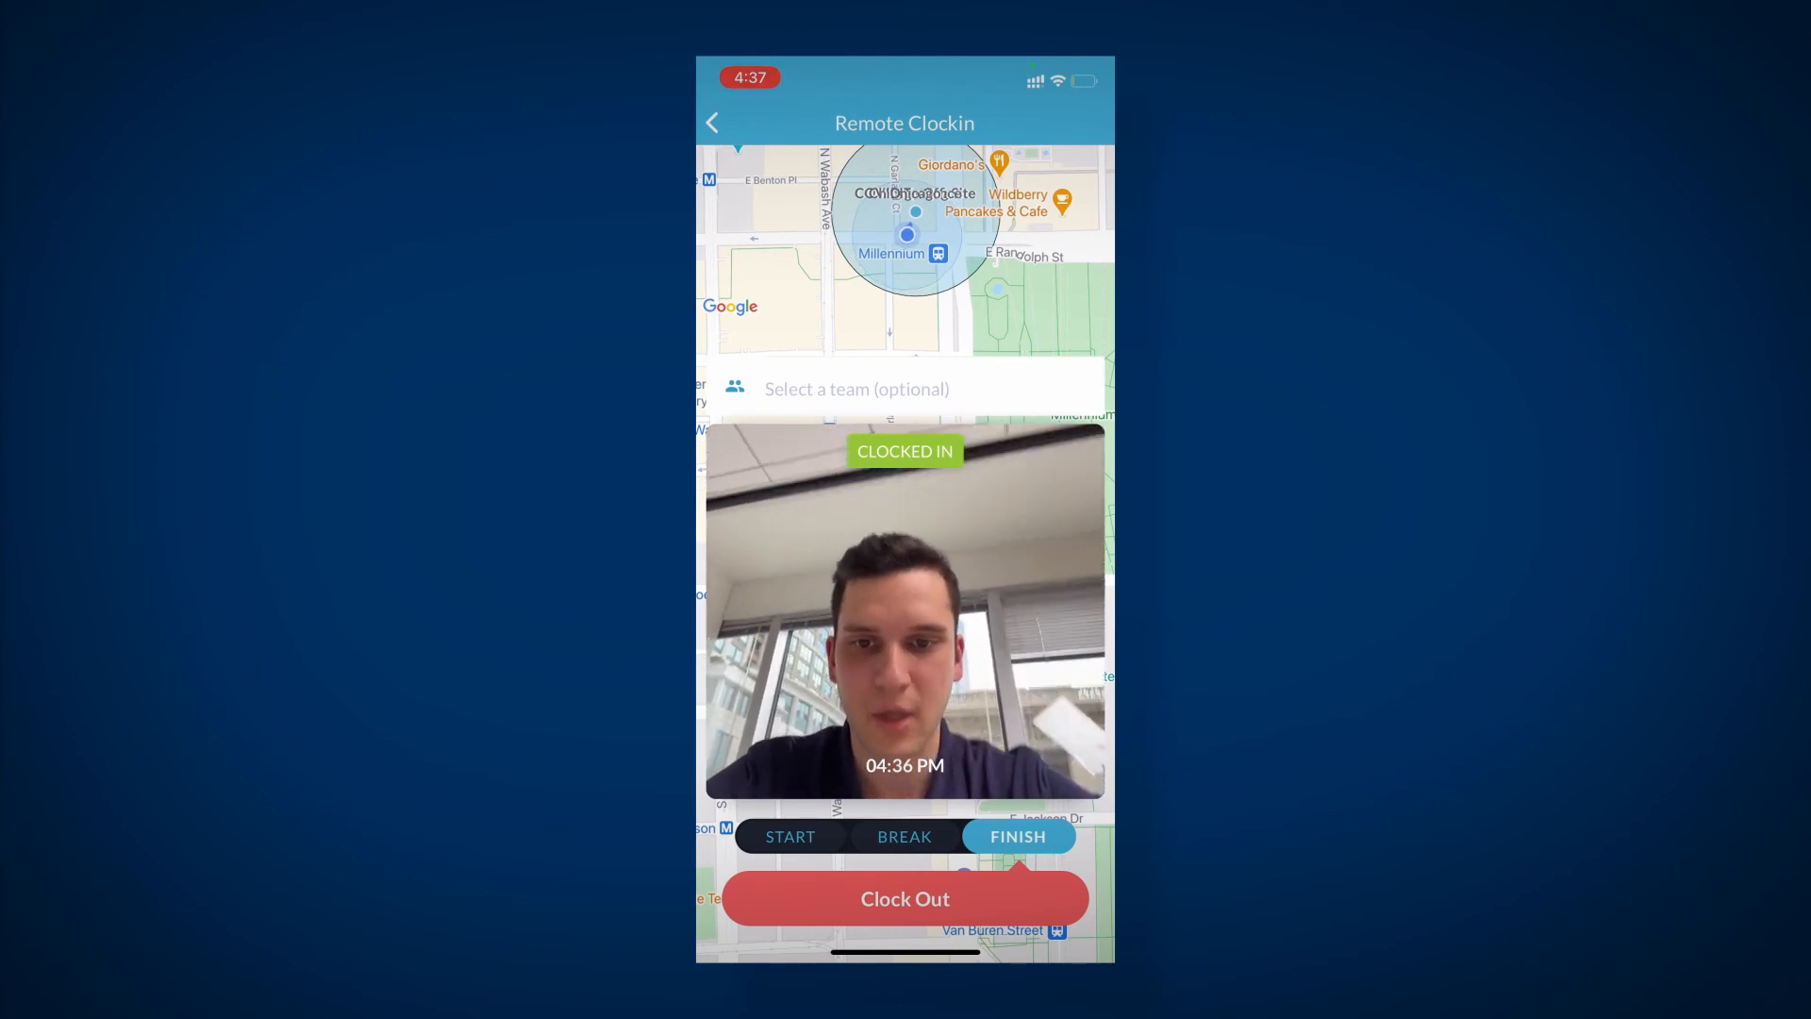
pyautogui.click(791, 836)
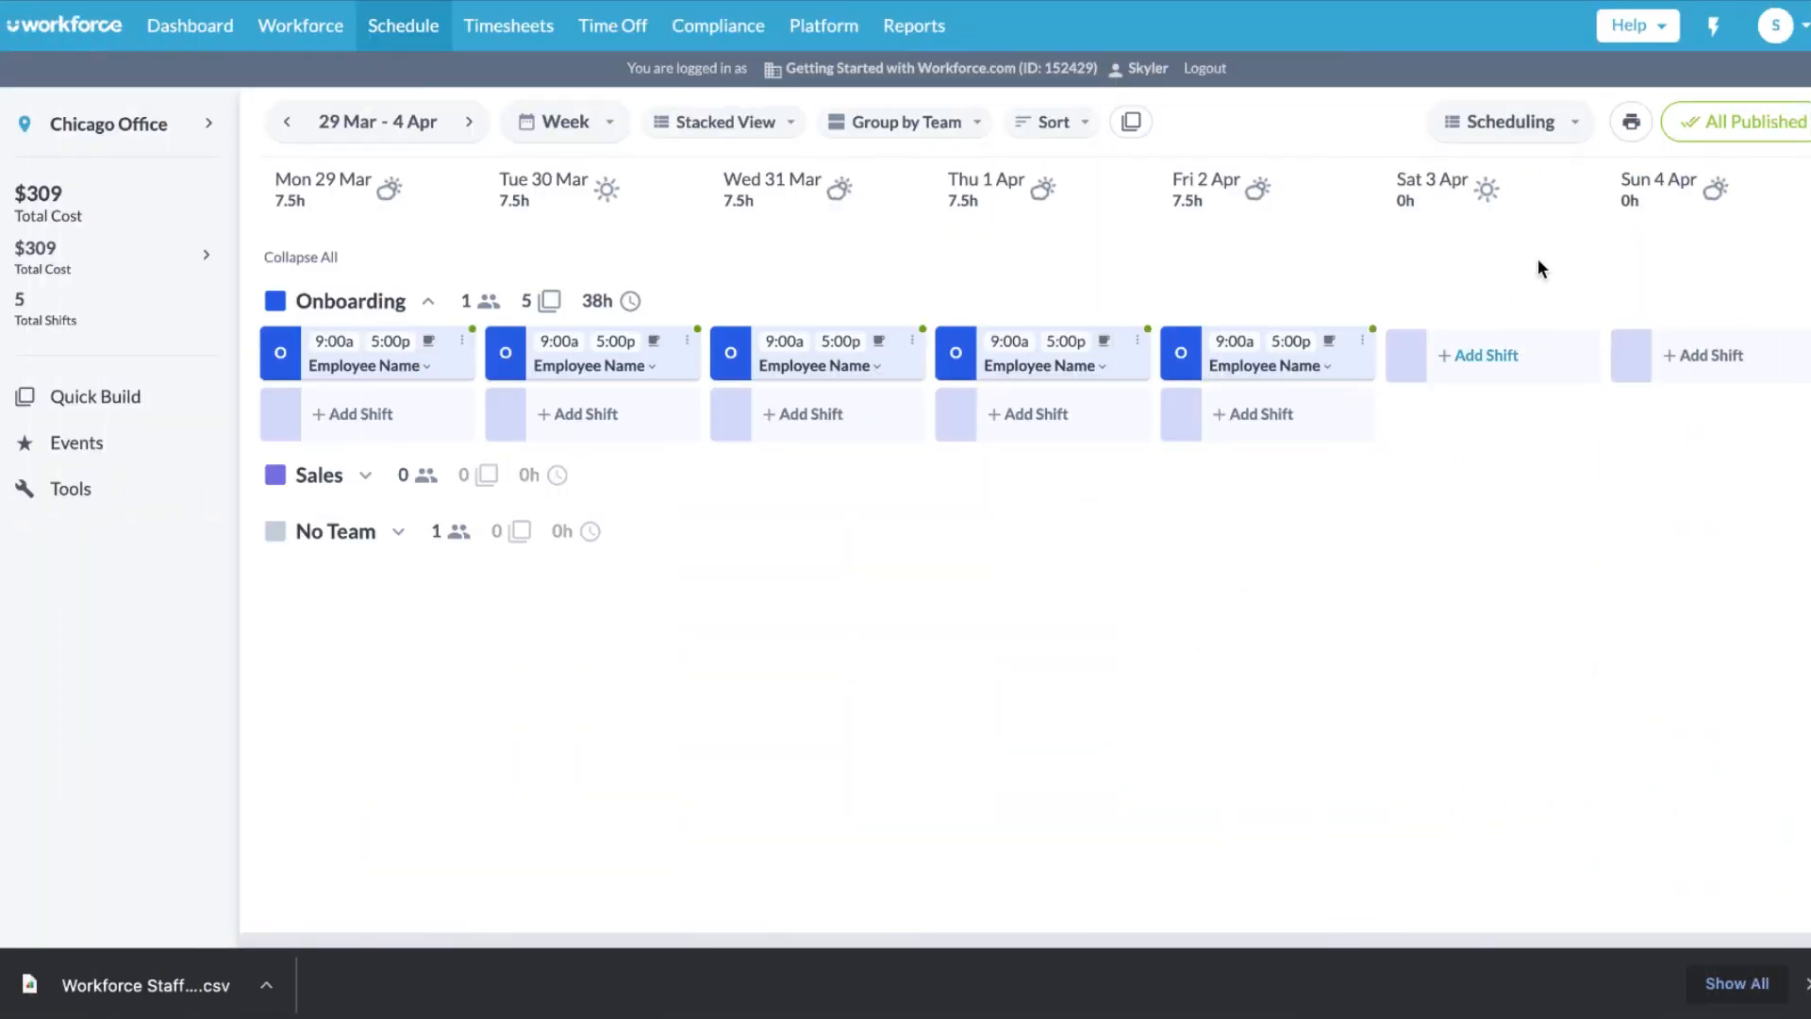
# - From the account menu's Integrations settings, start a new payroll integration to list UltiPro, ADP and others
pyautogui.click(1776, 26)
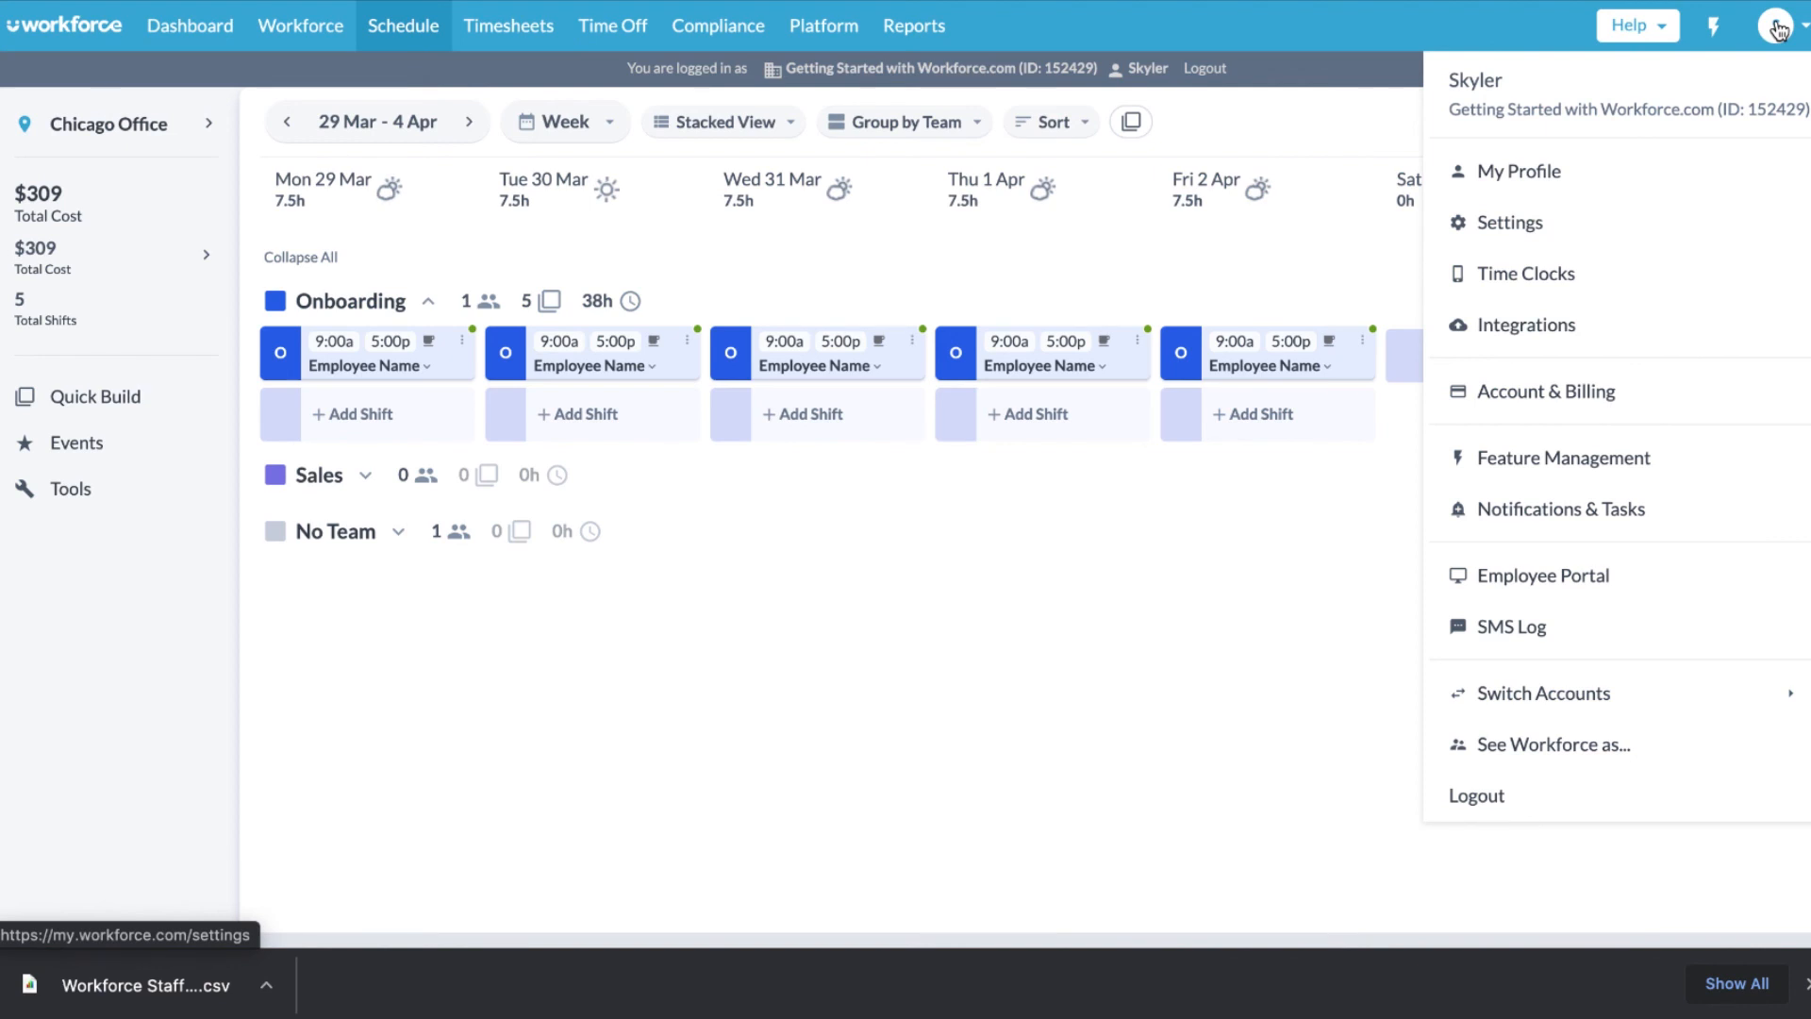
pyautogui.click(1628, 325)
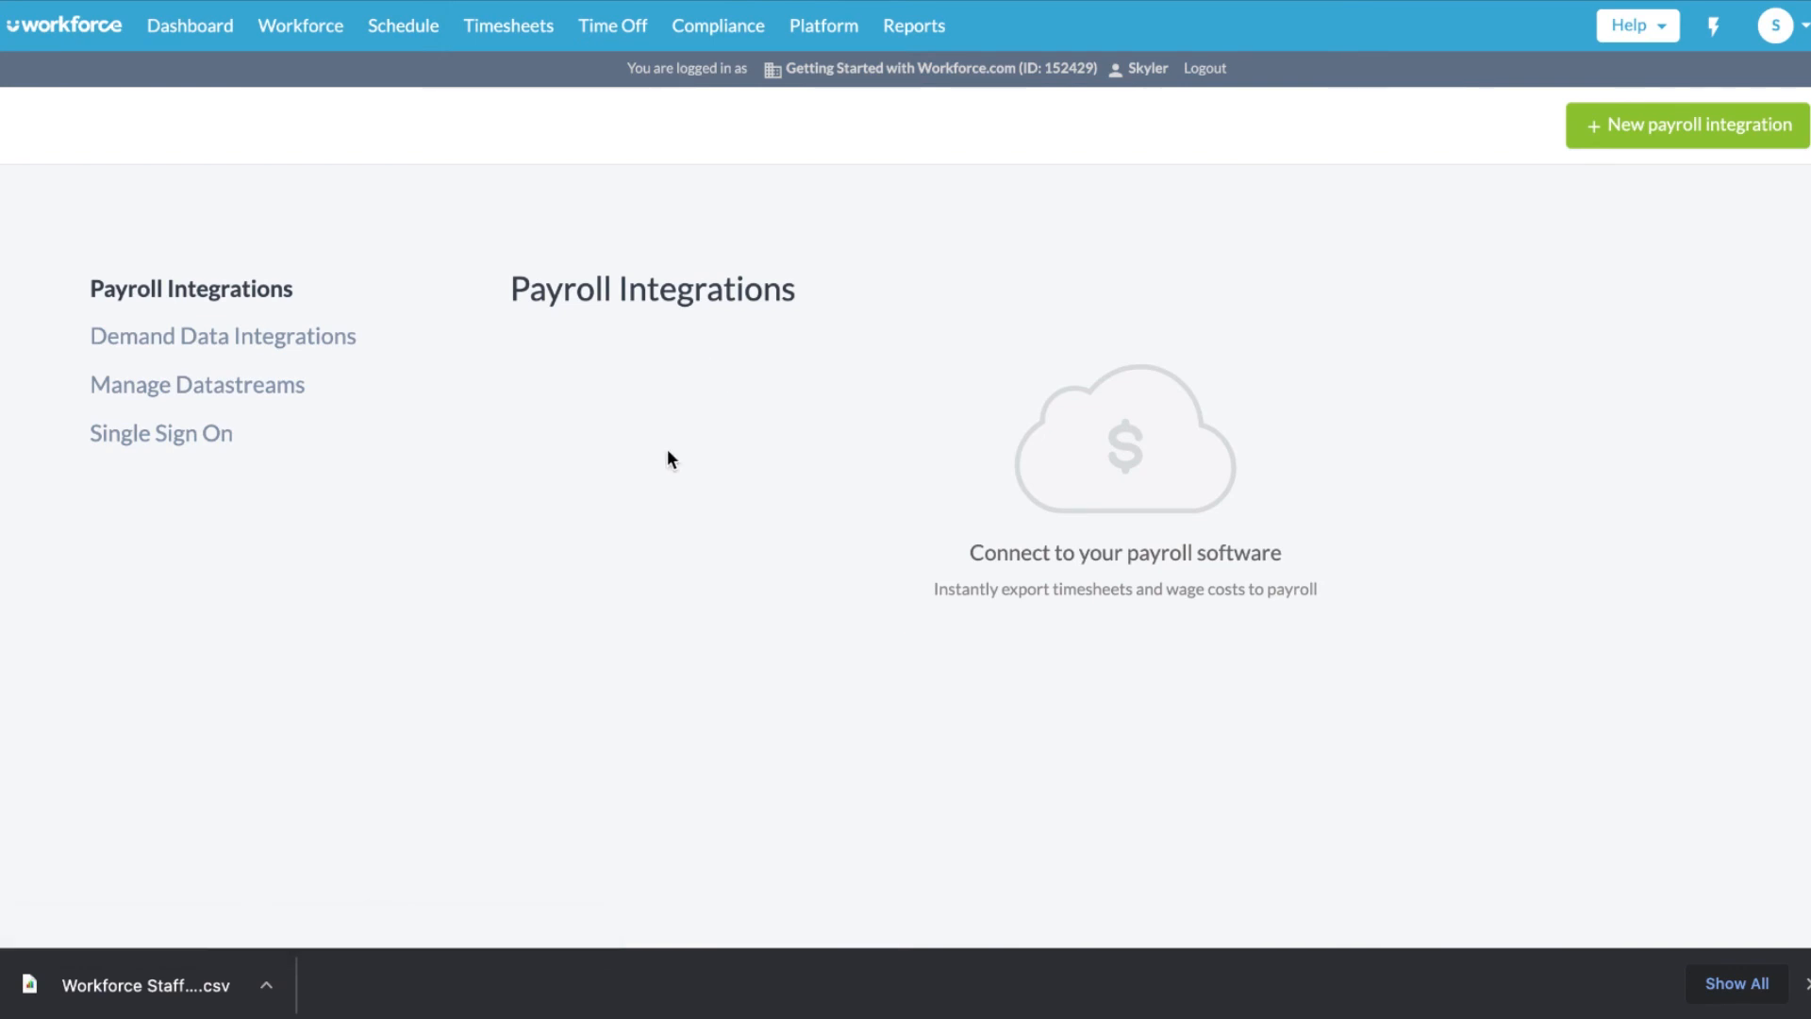
pyautogui.click(1709, 125)
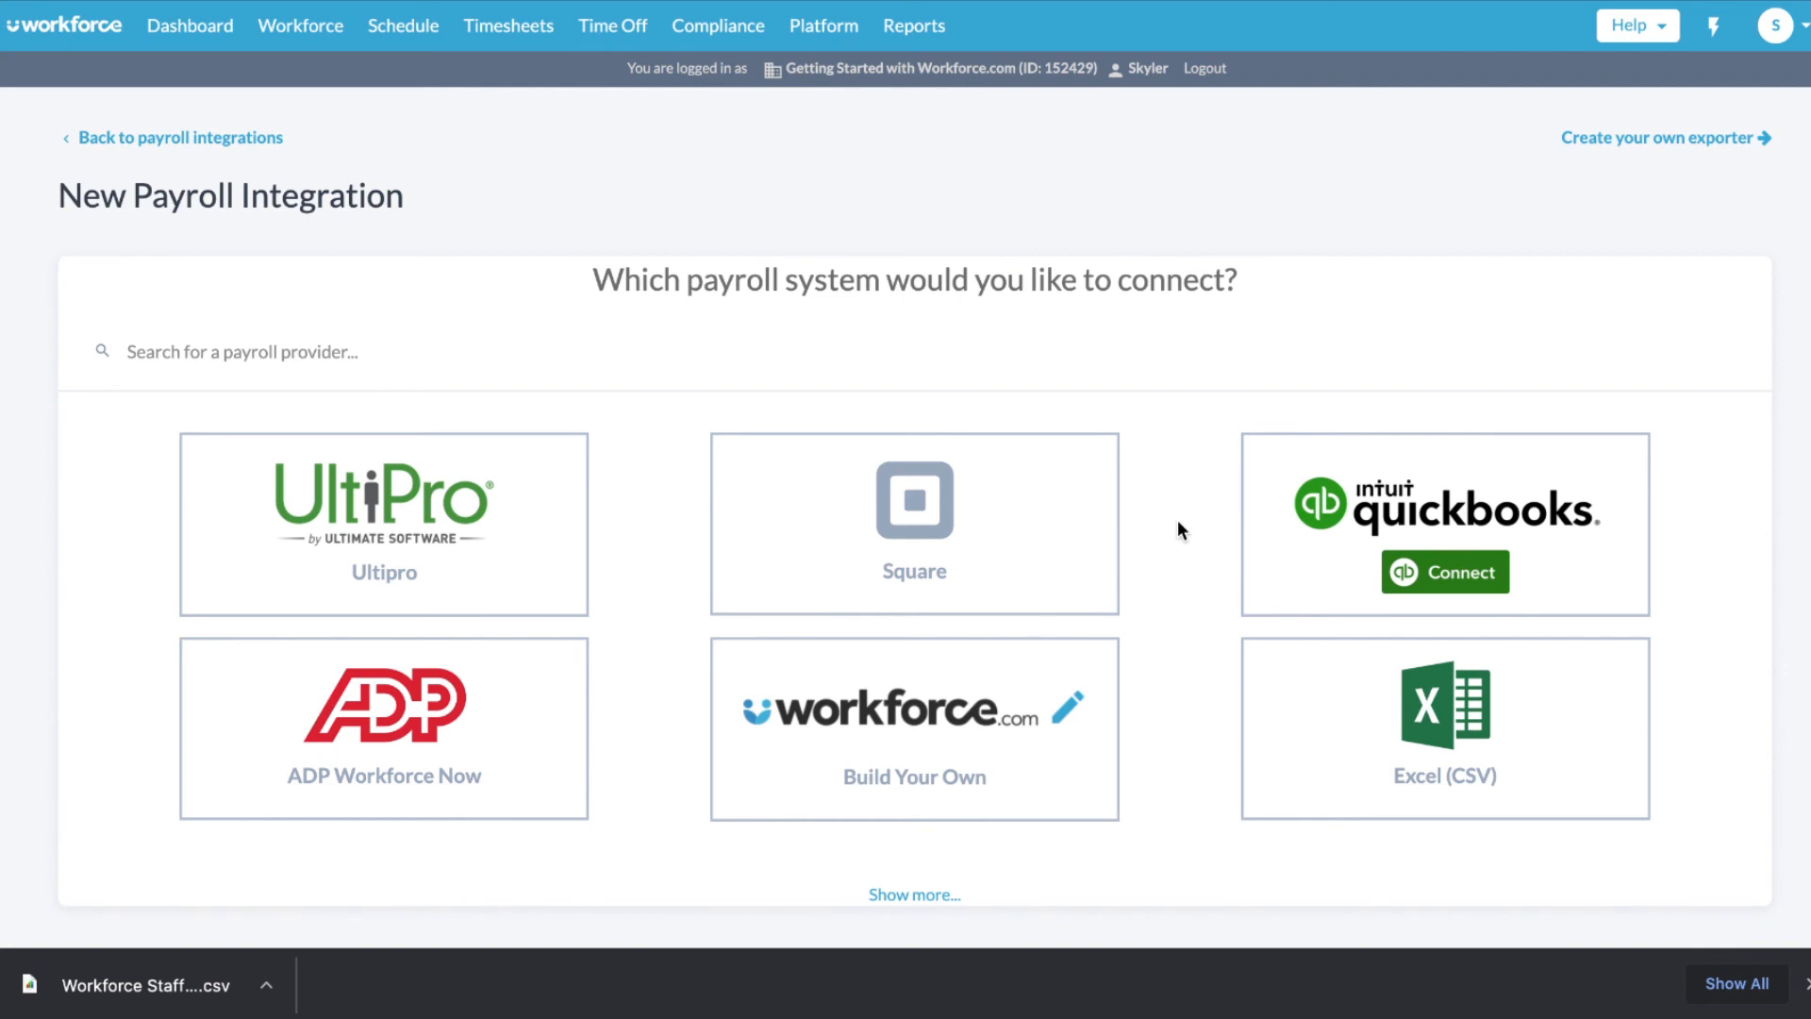
# - Choose ADP Workforce Now, connect Workforce to it, and save the integration settings
pyautogui.moveTo(1298, 737)
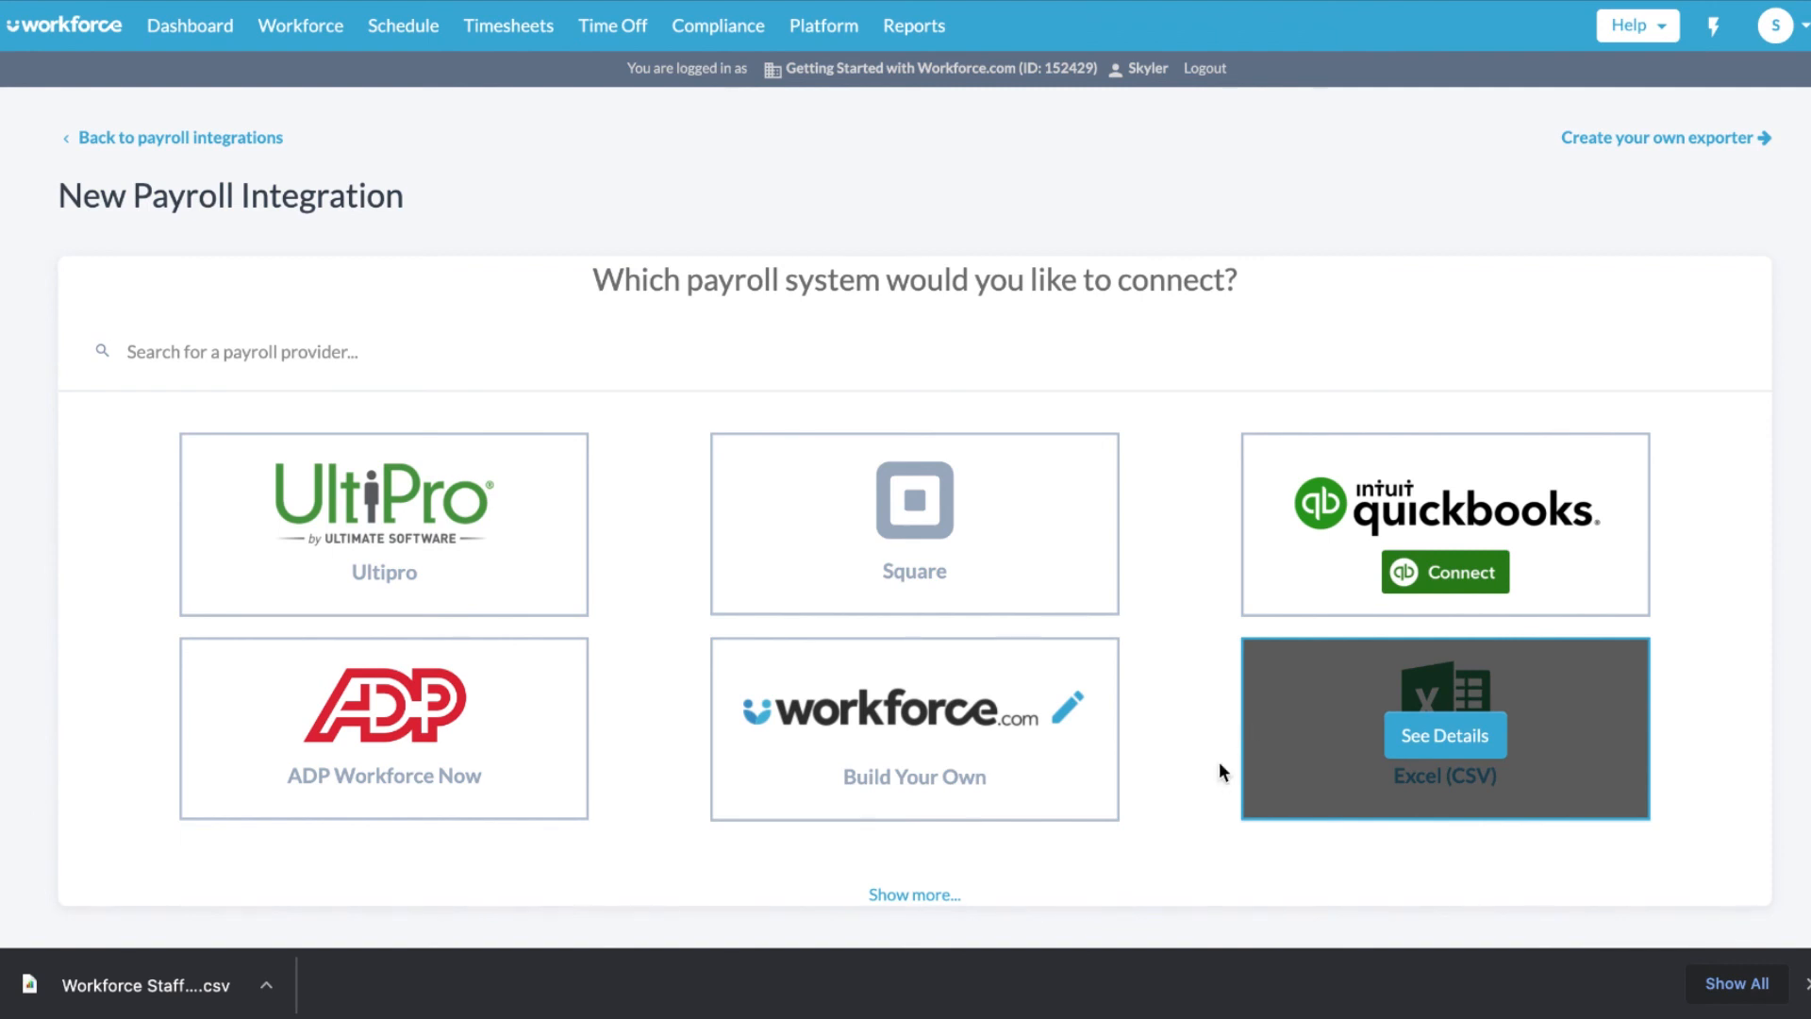
pyautogui.moveTo(1063, 797)
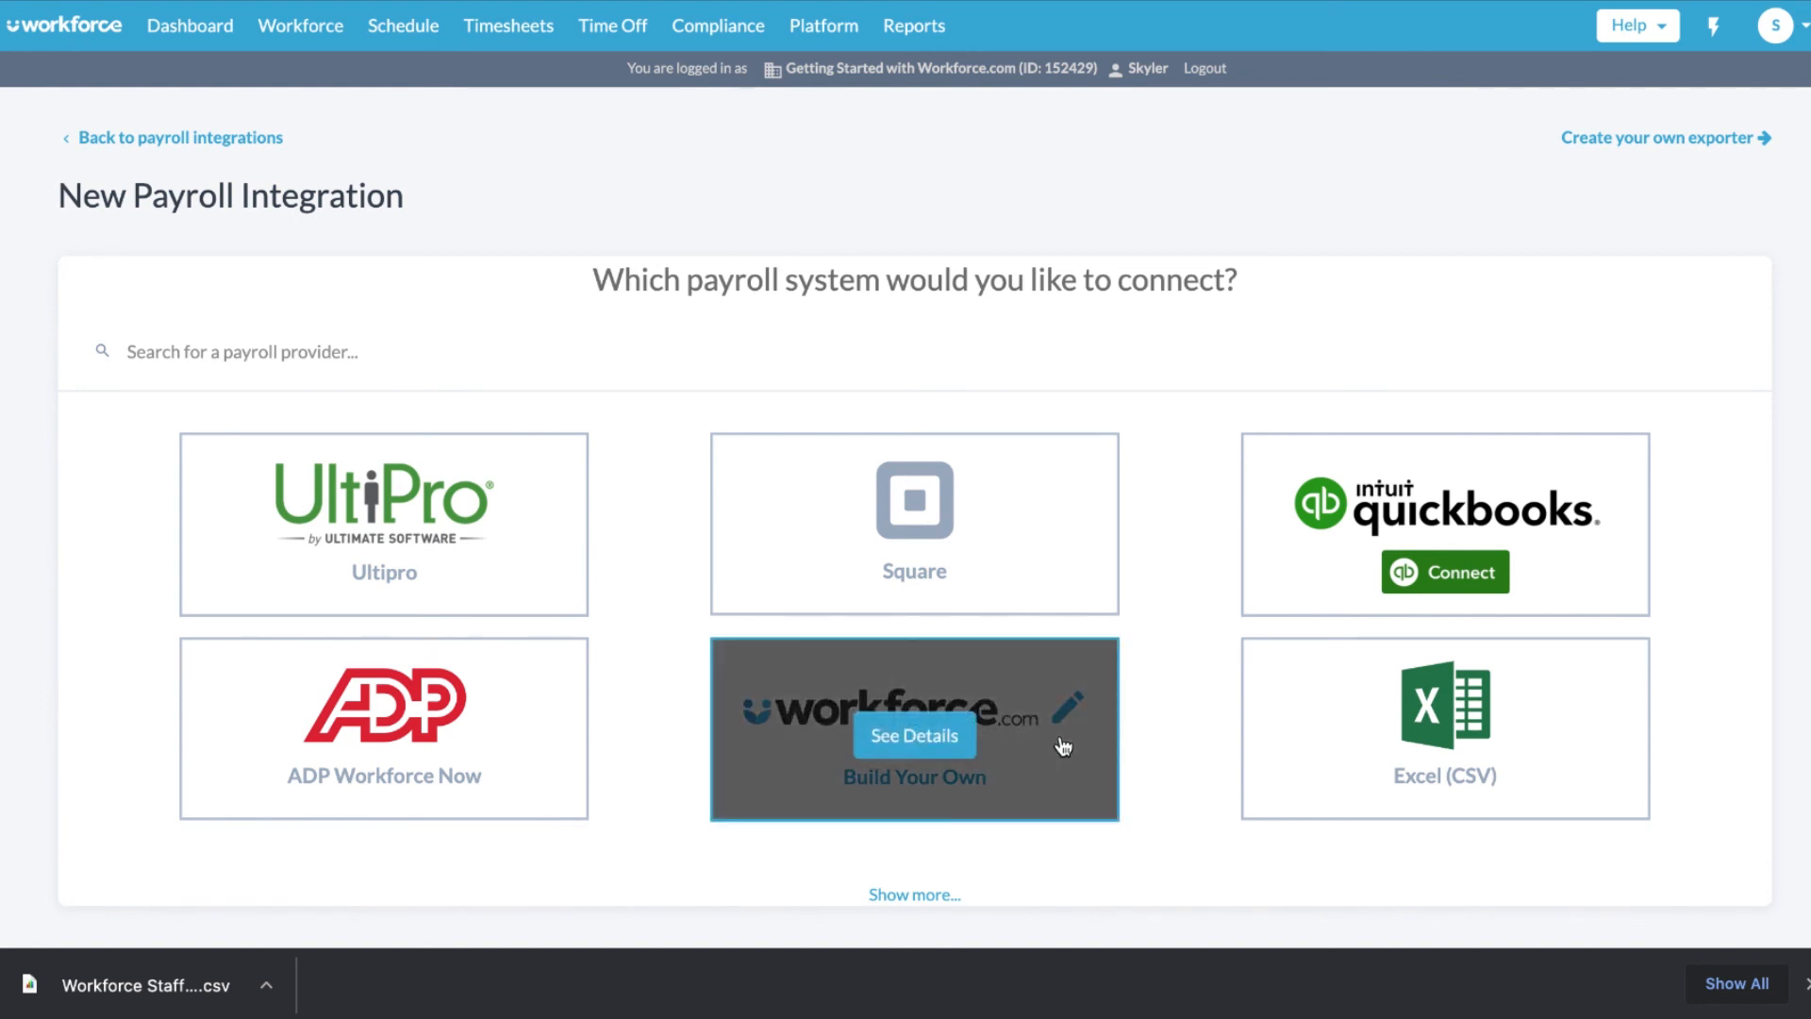
pyautogui.click(387, 726)
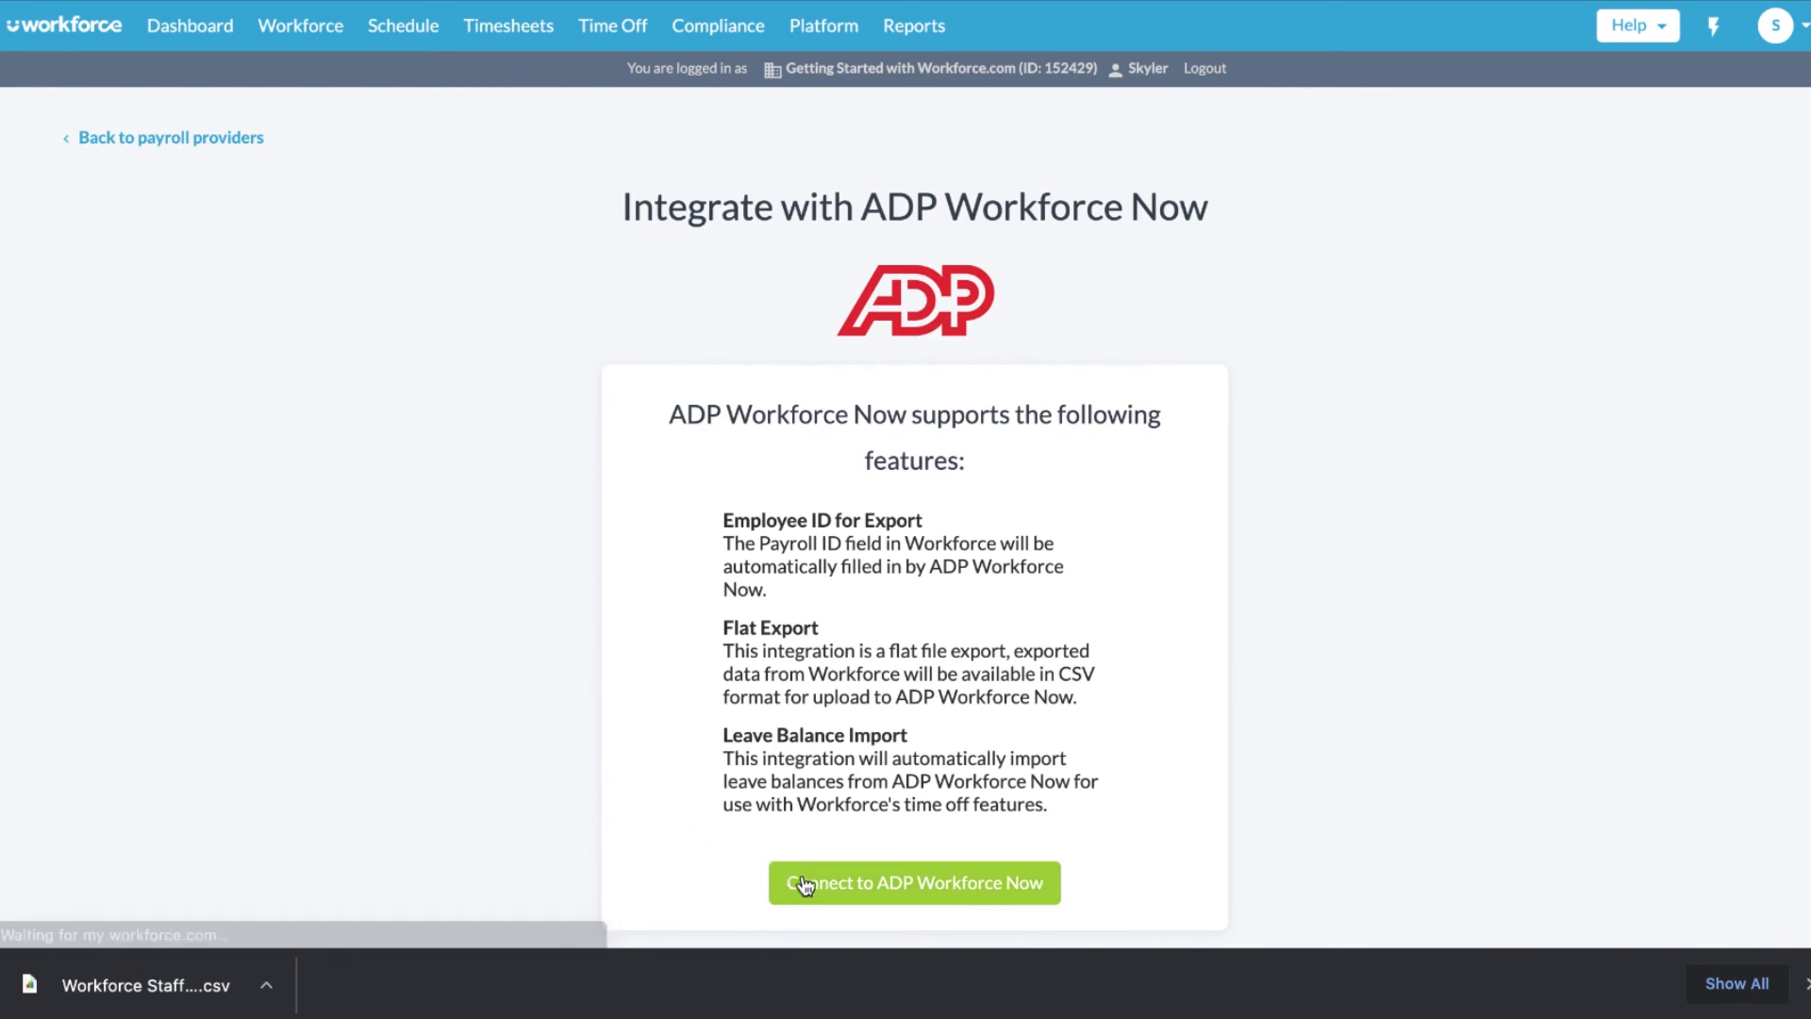
pyautogui.click(804, 885)
pyautogui.scroll(-2, 600, 517)
pyautogui.scroll(-3, 598, 521)
pyautogui.click(128, 779)
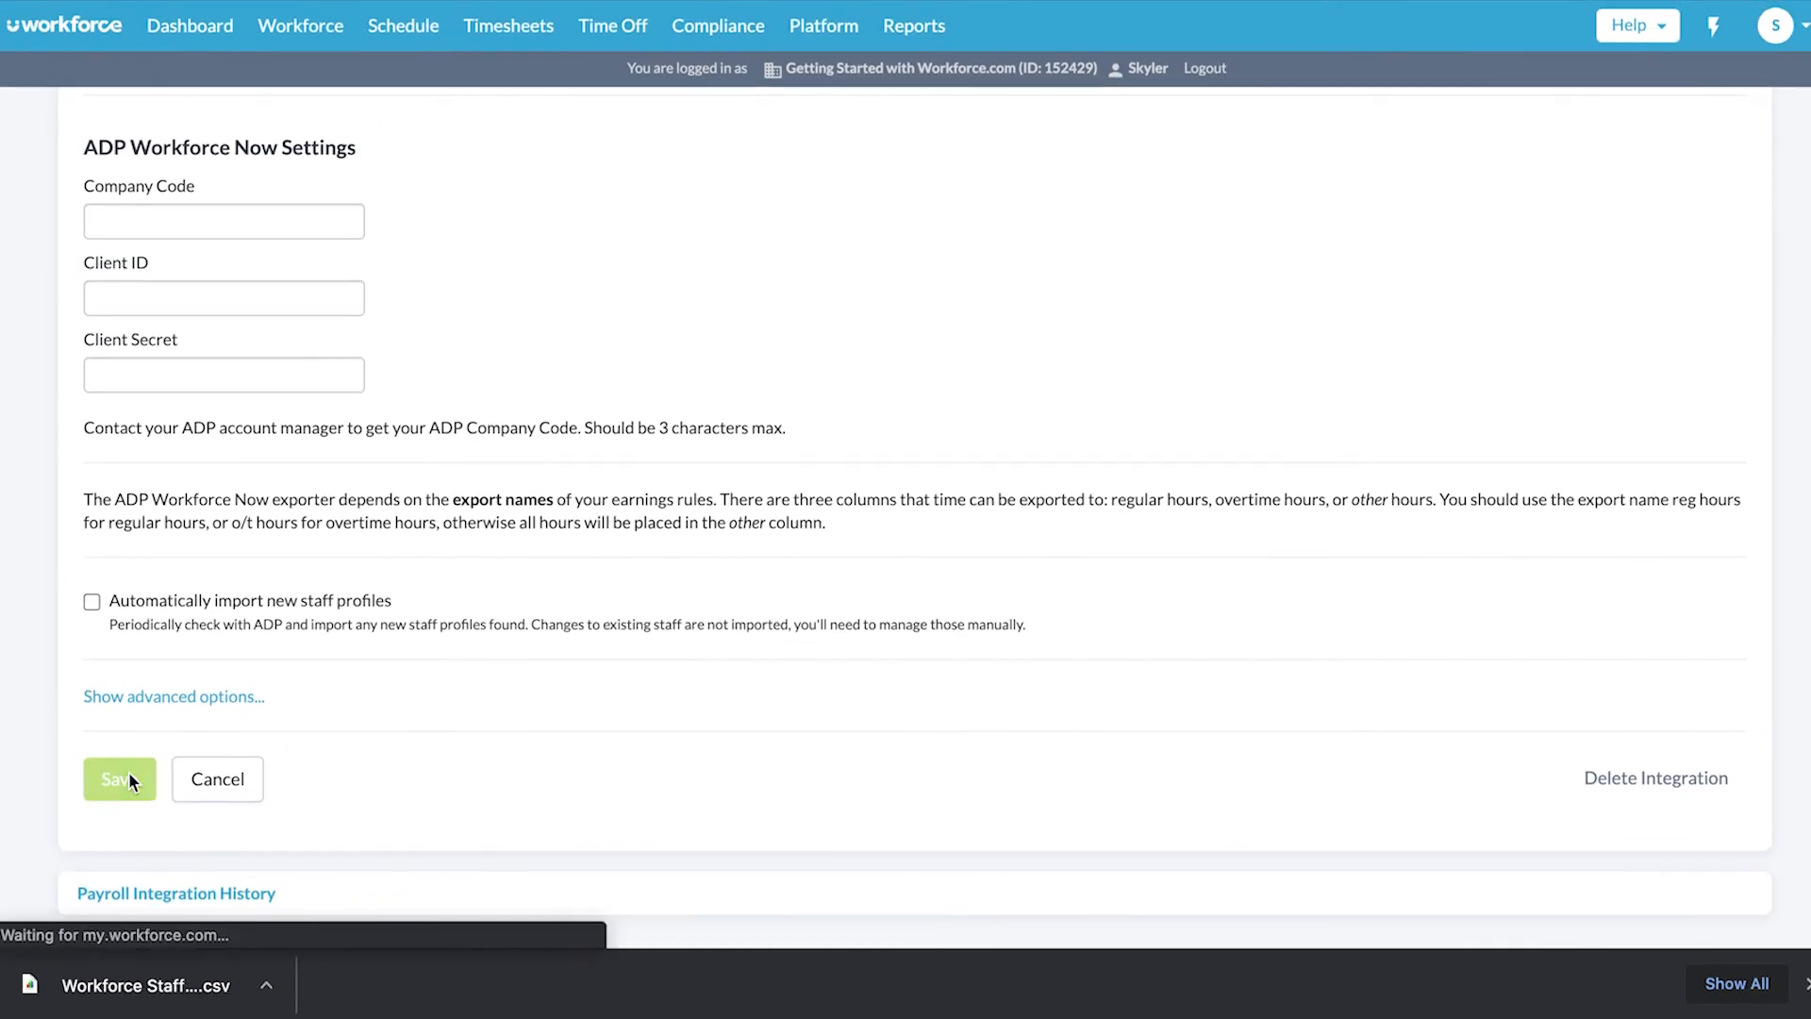